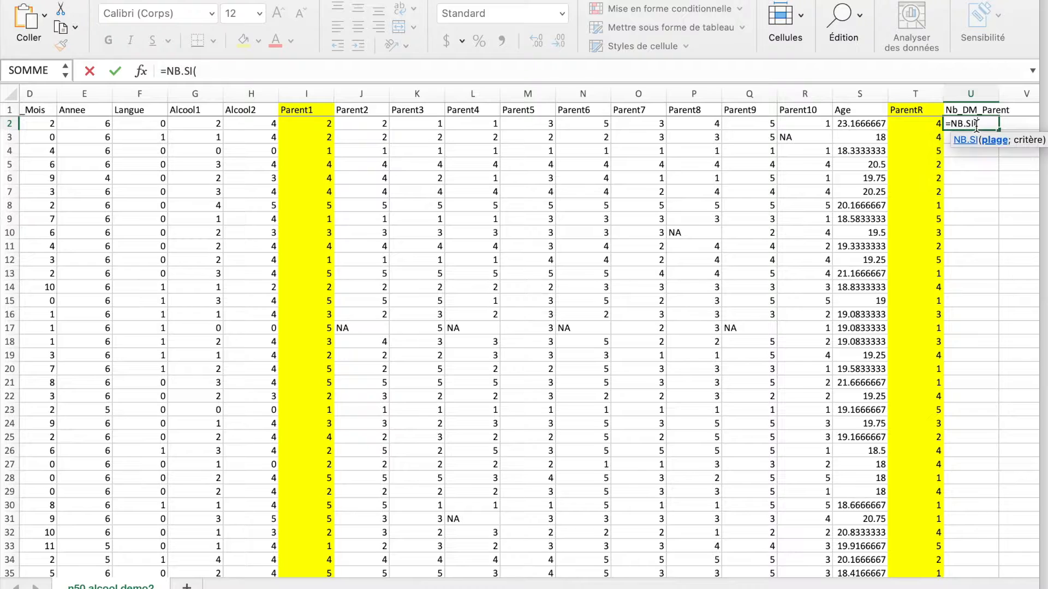
# Complete the formula in U2 as =NB.SI(I2:R2;"NA") to count the missing answers from Parent1 to Parent10
pyautogui.click(805, 124)
pyautogui.moveTo(663, 124); pyautogui.dragTo(325, 126)
pyautogui.write(';')
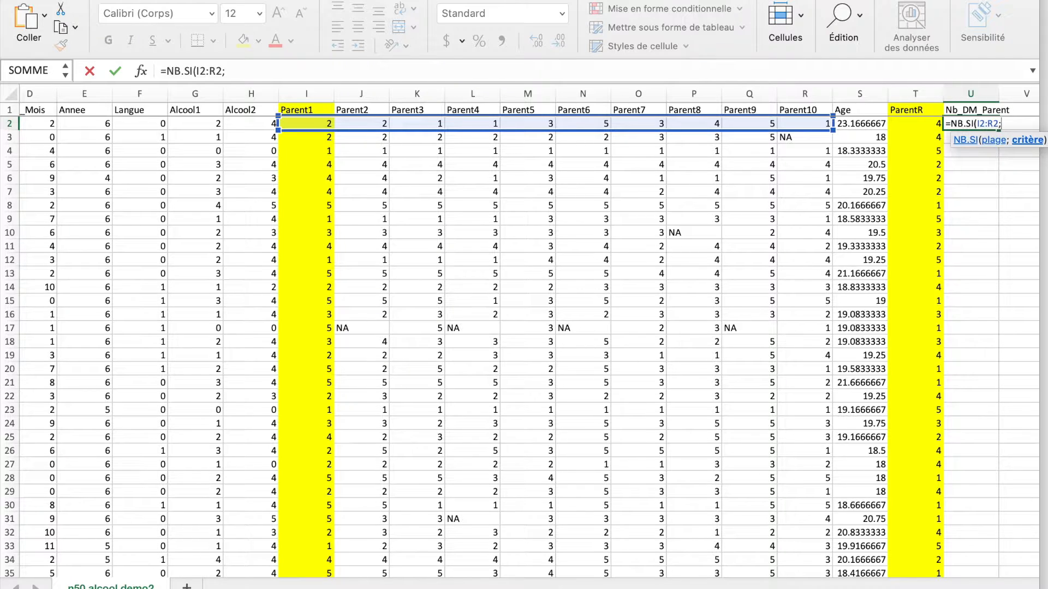
pyautogui.click(883, 0)
pyautogui.click(927, 0)
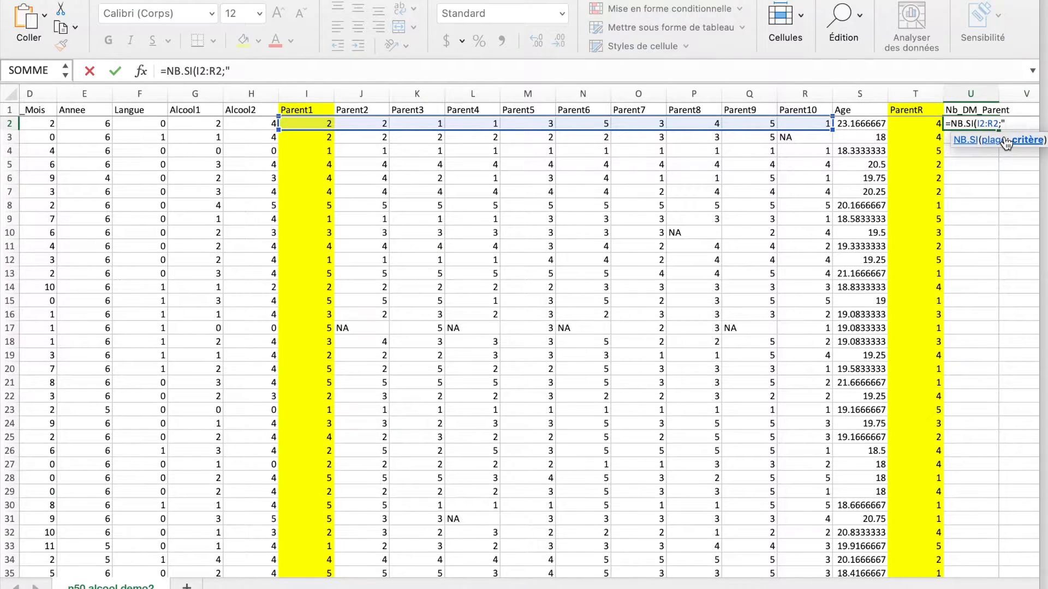
pyautogui.write(')')
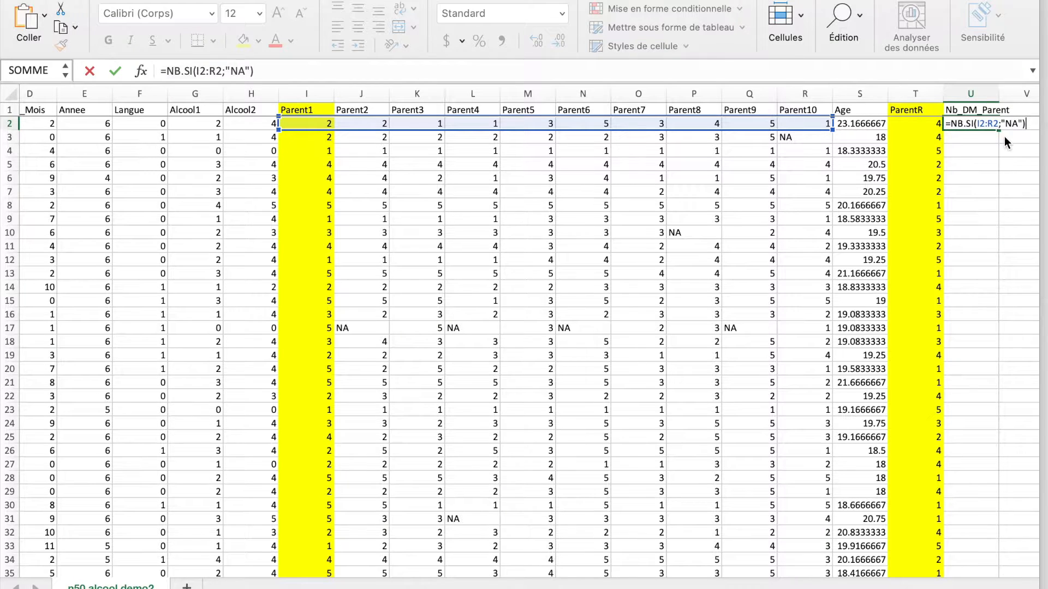
pyautogui.press('Return')
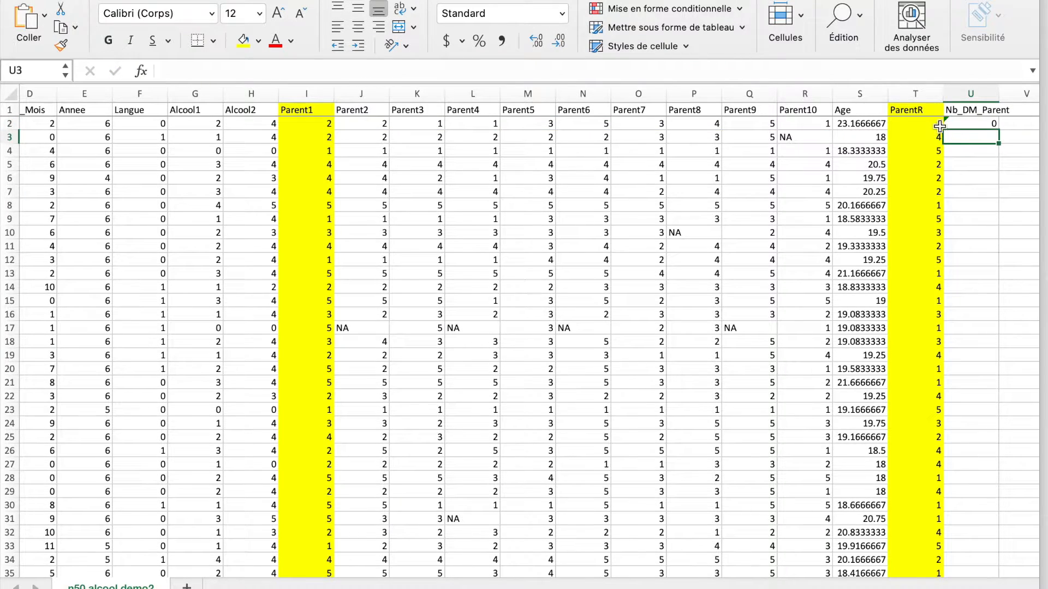
# Fill the missing-data count formula from U2 down column U to row 51
pyautogui.click(961, 124)
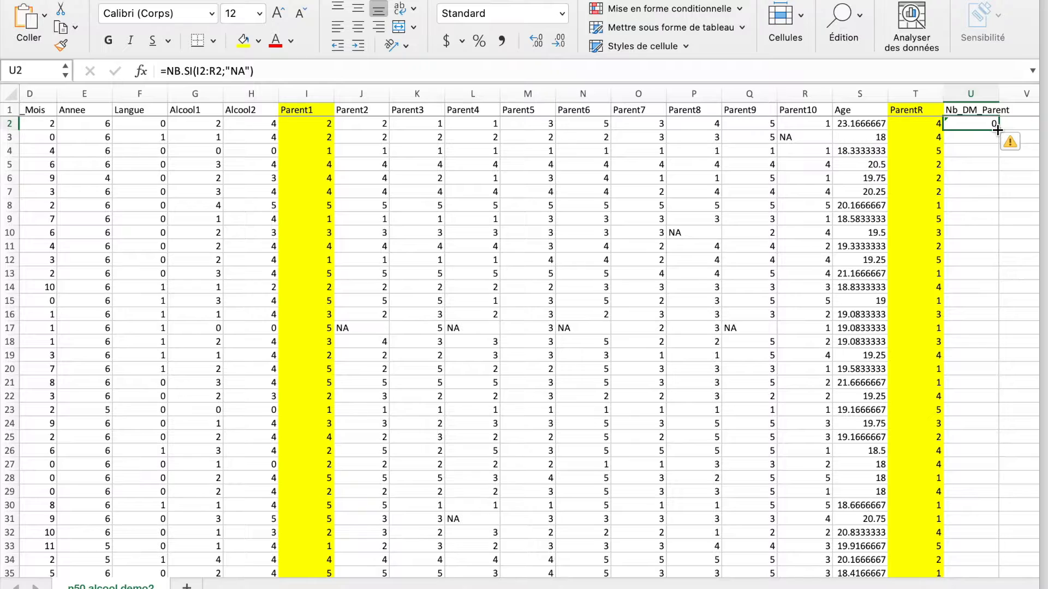
pyautogui.moveTo(996, 129); pyautogui.dragTo(981, 523)
pyautogui.scroll(10, 969, 382)
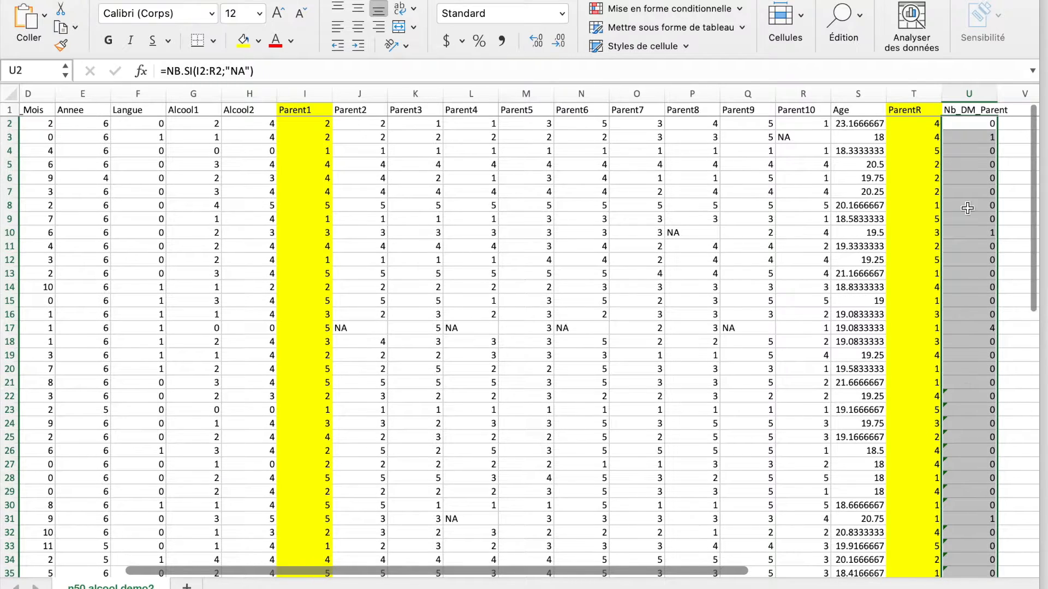
# Check the missing-data counts in U3, U10 and U17, and enter NA in V17 for the participant in row 17
pyautogui.click(971, 136)
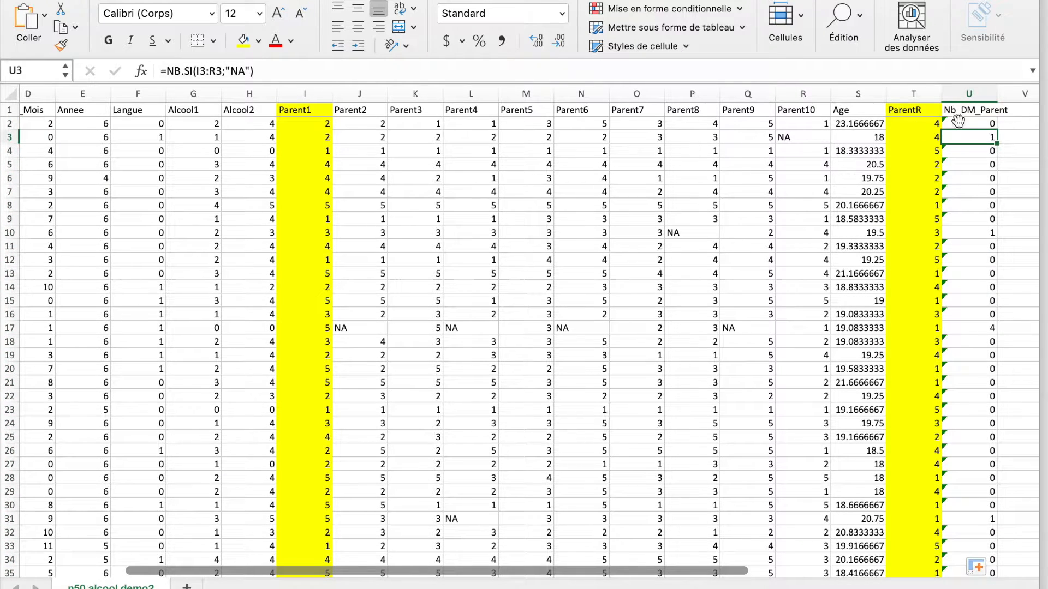
pyautogui.click(980, 233)
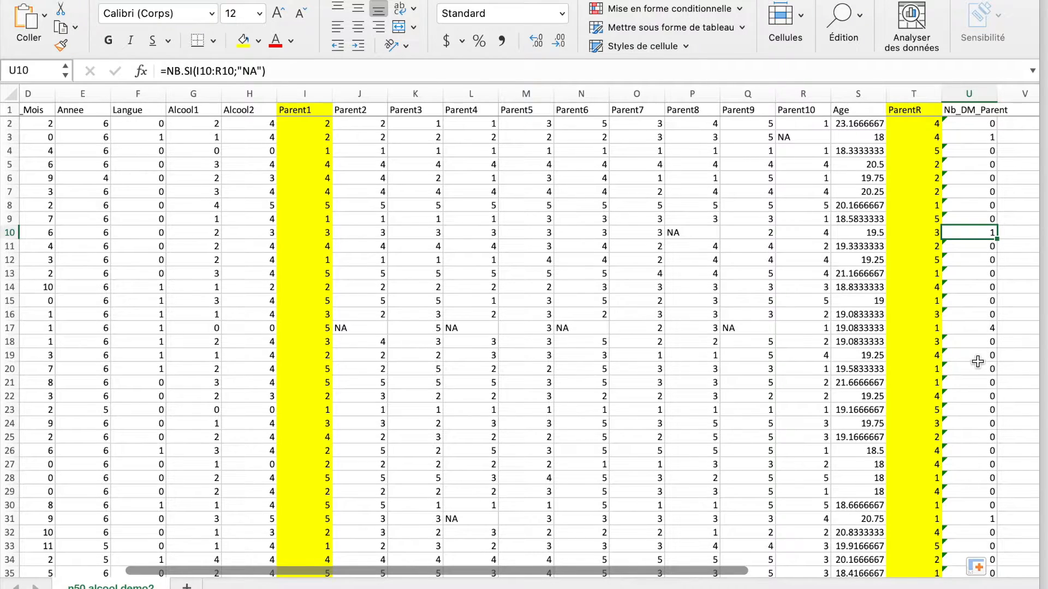
pyautogui.click(989, 330)
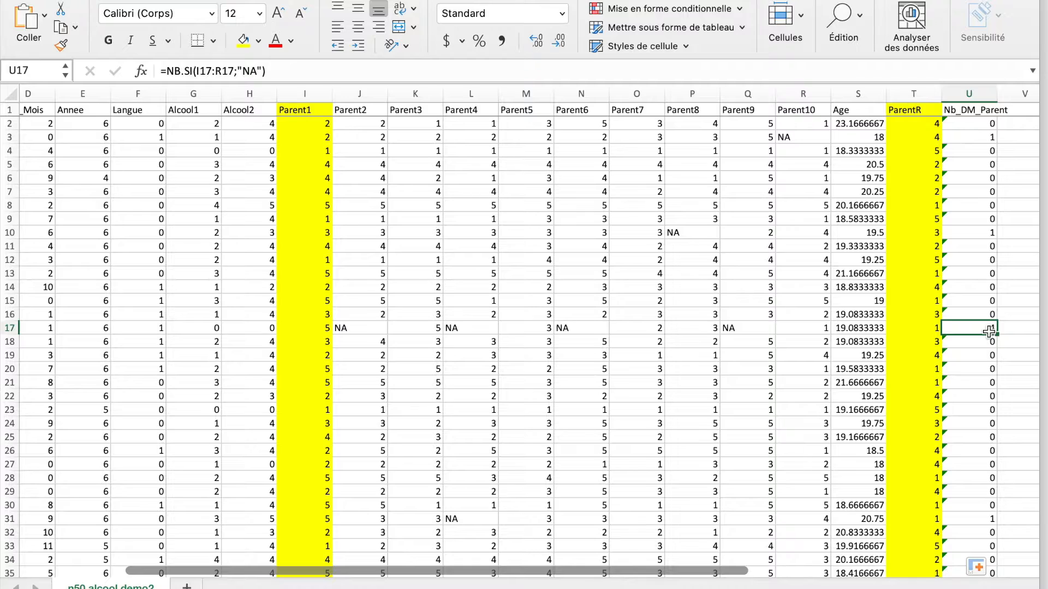
pyautogui.hscroll(-5, 837, 356)
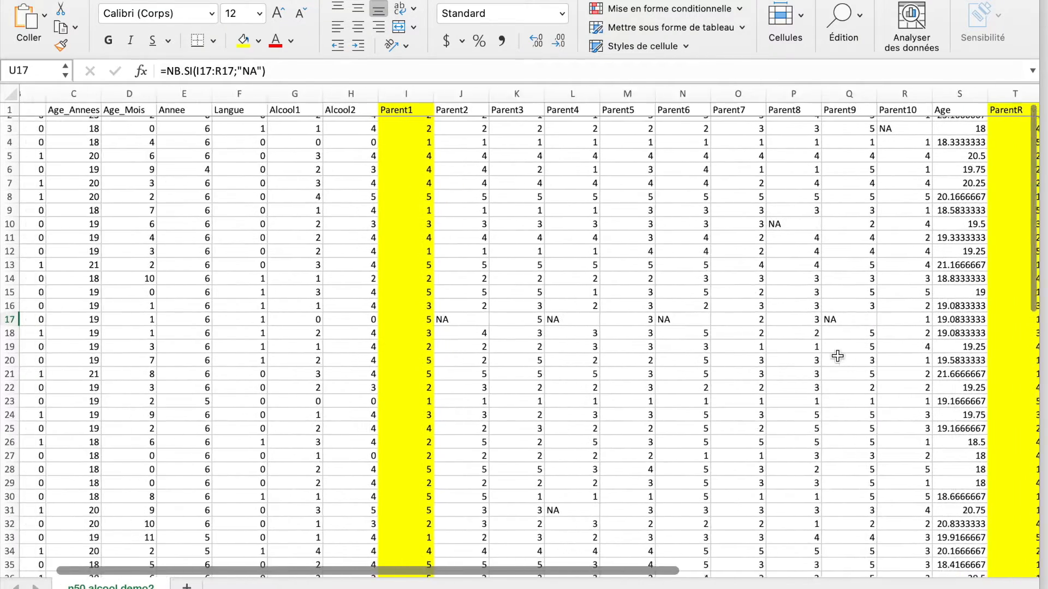
pyautogui.hscroll(4, 838, 356)
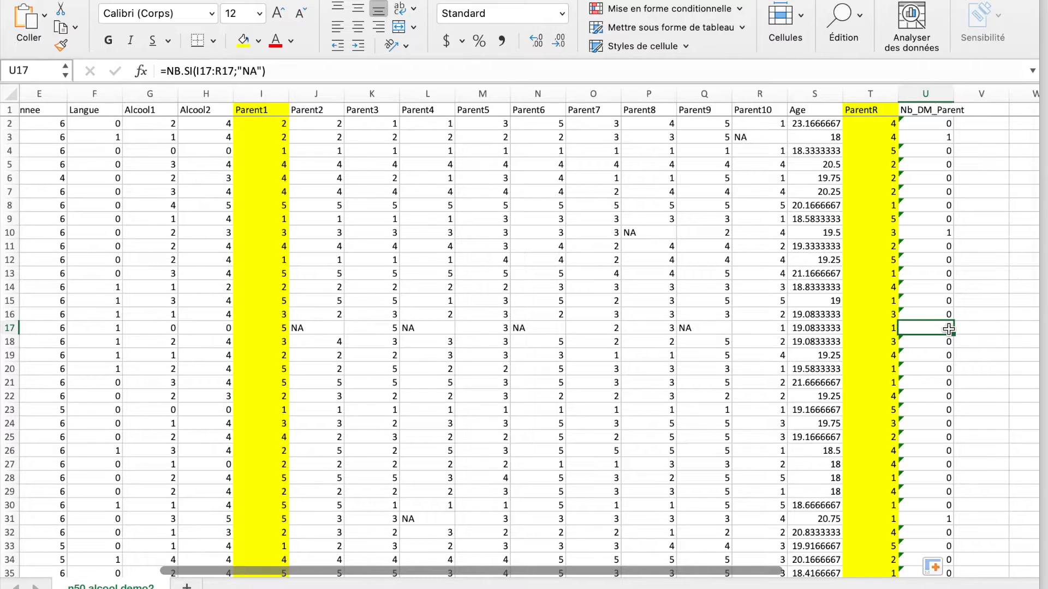
pyautogui.click(973, 330)
pyautogui.write('NA')
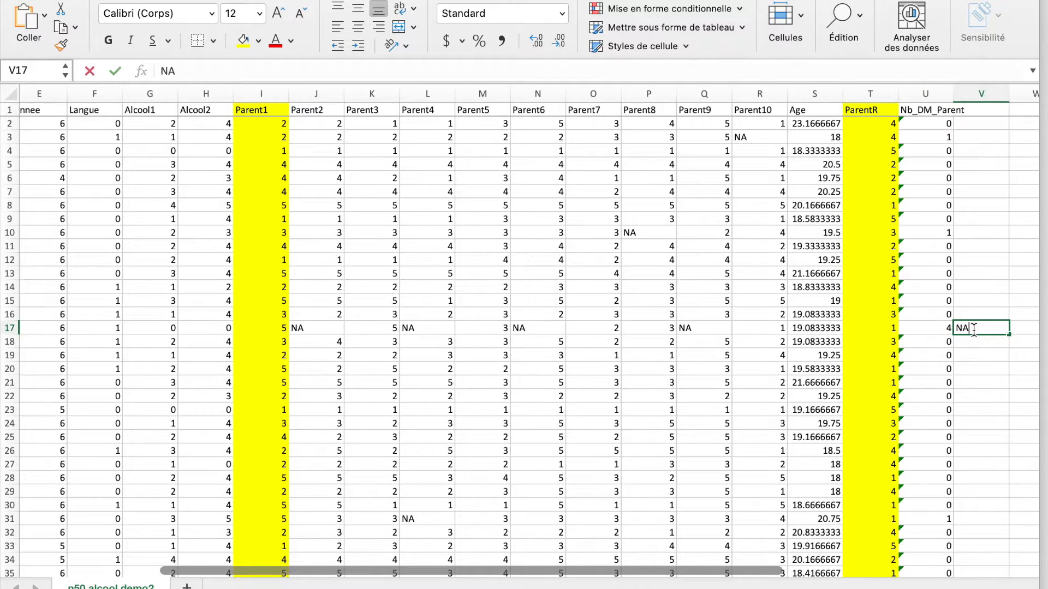
pyautogui.press('Return')
# Enter the column header Parent in V1
pyautogui.click(989, 111)
pyautogui.write('Parent')
pyautogui.click(968, 195)
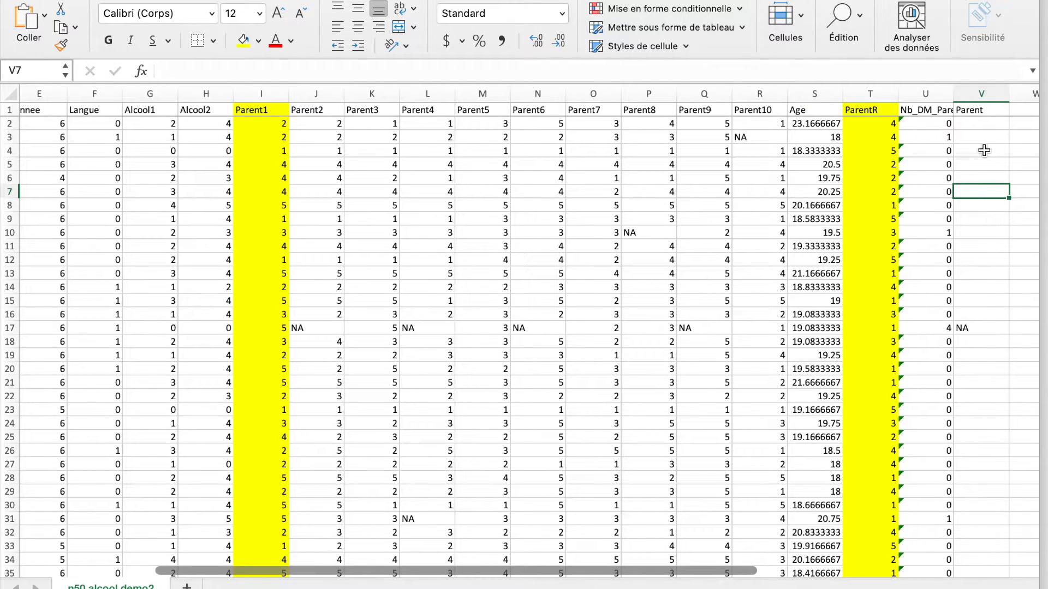
# Enter =MOYENNE(I2:R2) in V2 to average Parent1 to Parent10 for the first participant
pyautogui.scroll(-3, 955, 422)
pyautogui.scroll(-6, 957, 420)
pyautogui.hscroll(1, 958, 420)
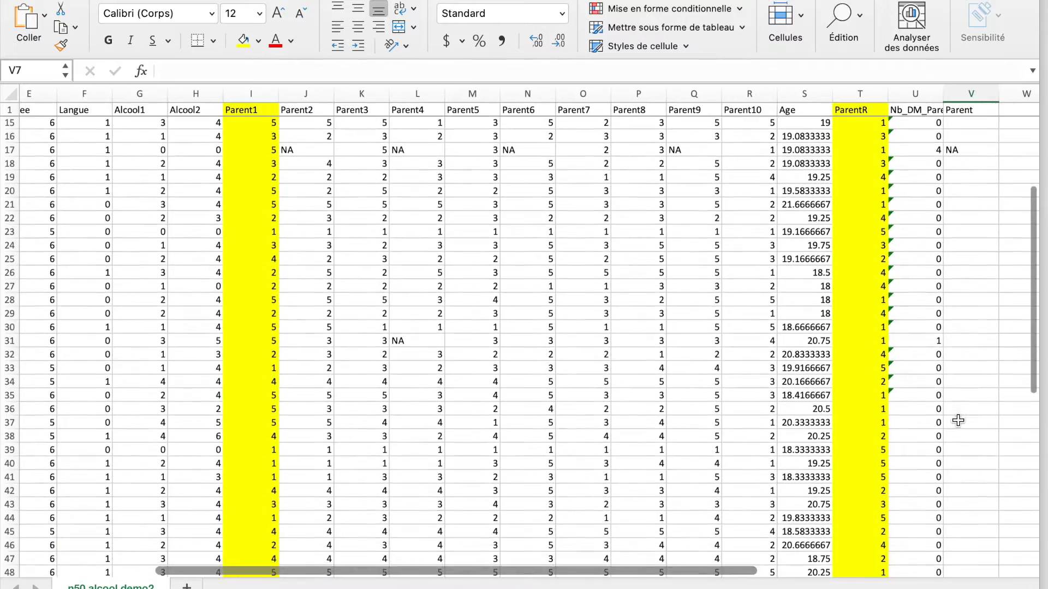
pyautogui.scroll(8, 958, 420)
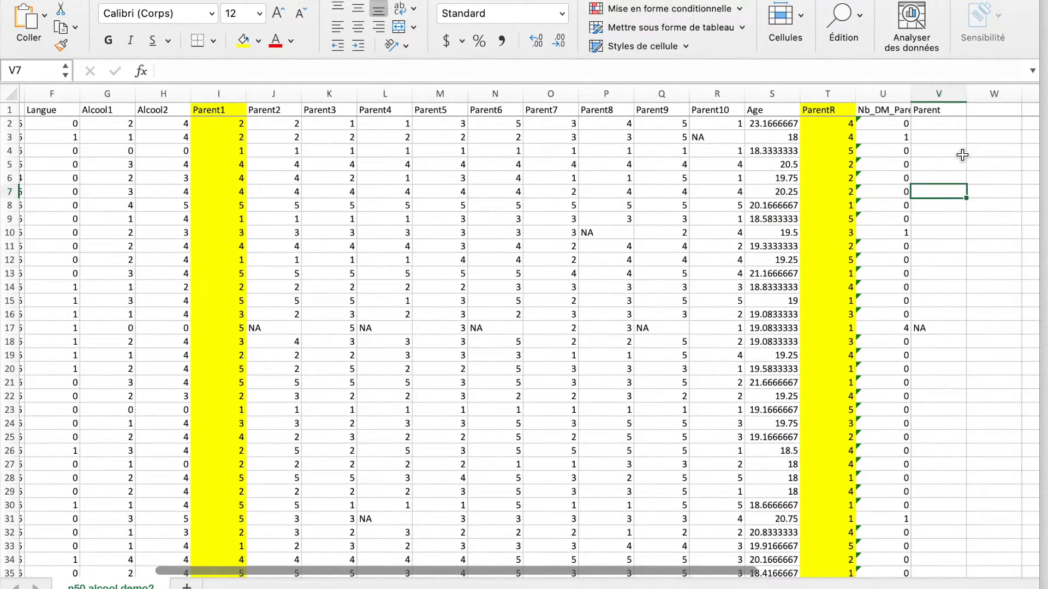
pyautogui.click(955, 124)
pyautogui.write('=MOYENNE(')
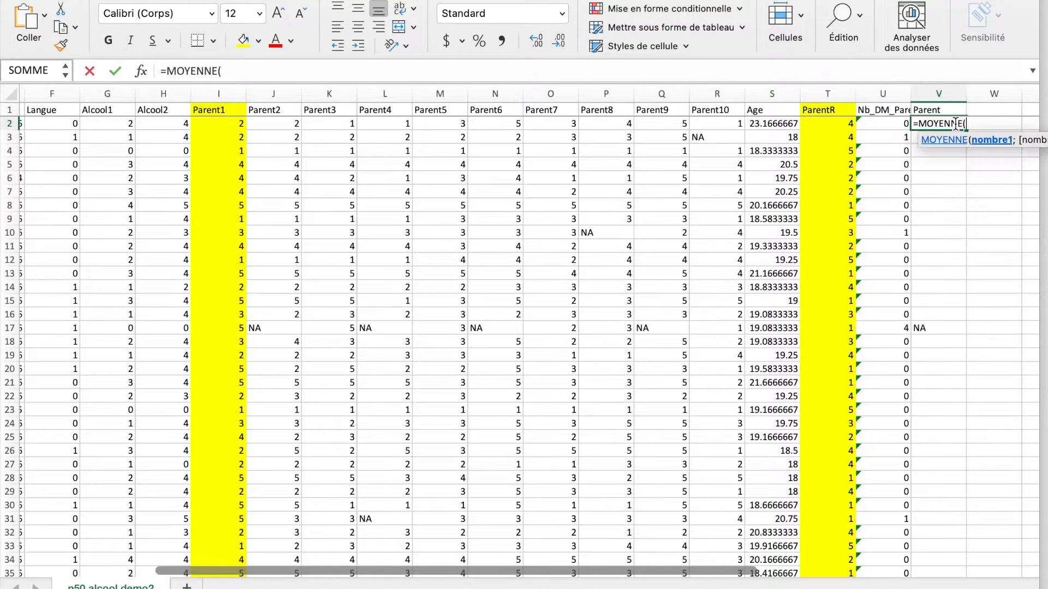
pyautogui.click(715, 123)
pyautogui.moveTo(663, 124); pyautogui.dragTo(227, 126)
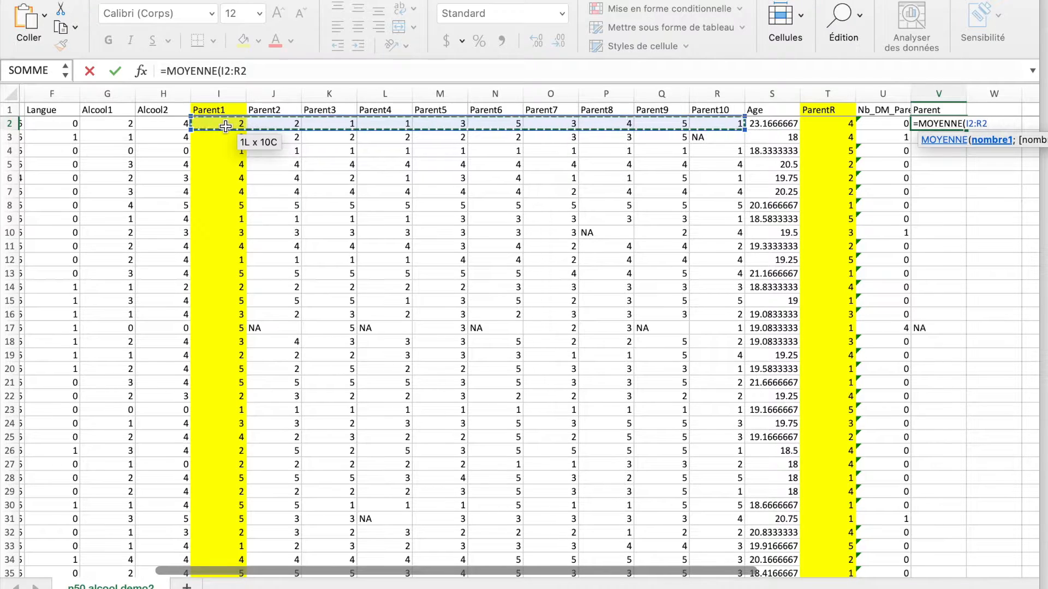
pyautogui.press('Return')
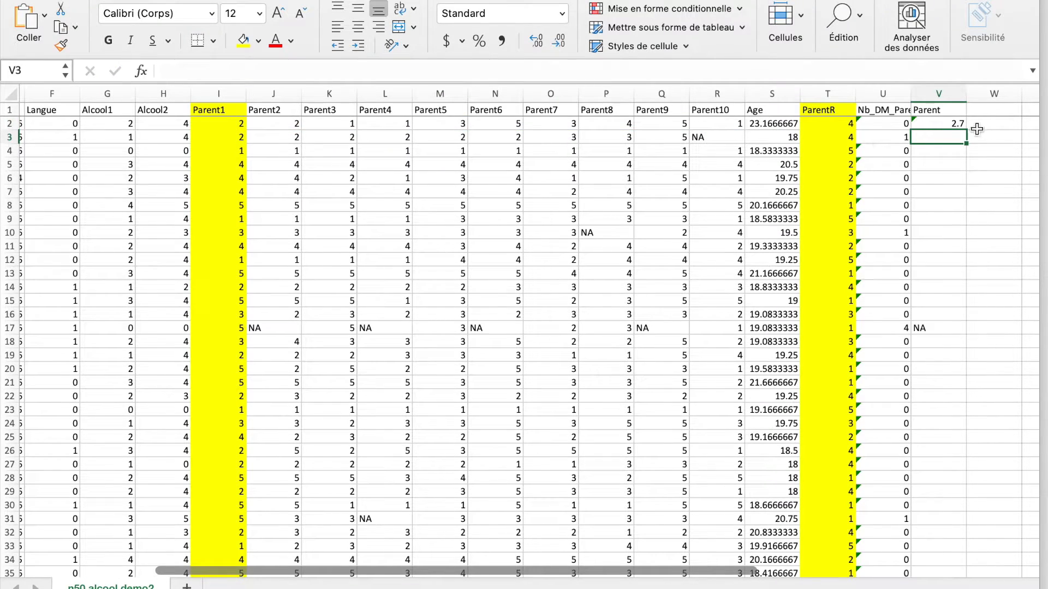
# Copy the average formula from V2 down the Parent column to row 51, skipping the NA cell in V17
pyautogui.click(959, 121)
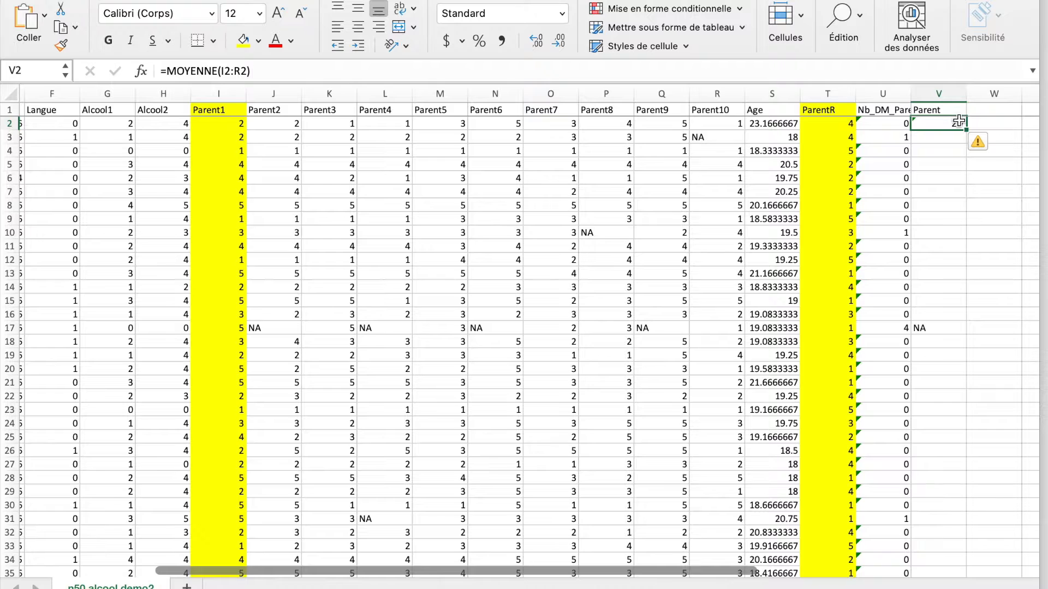
pyautogui.moveTo(966, 129); pyautogui.dragTo(956, 315)
pyautogui.click(955, 315)
pyautogui.press('super+c')
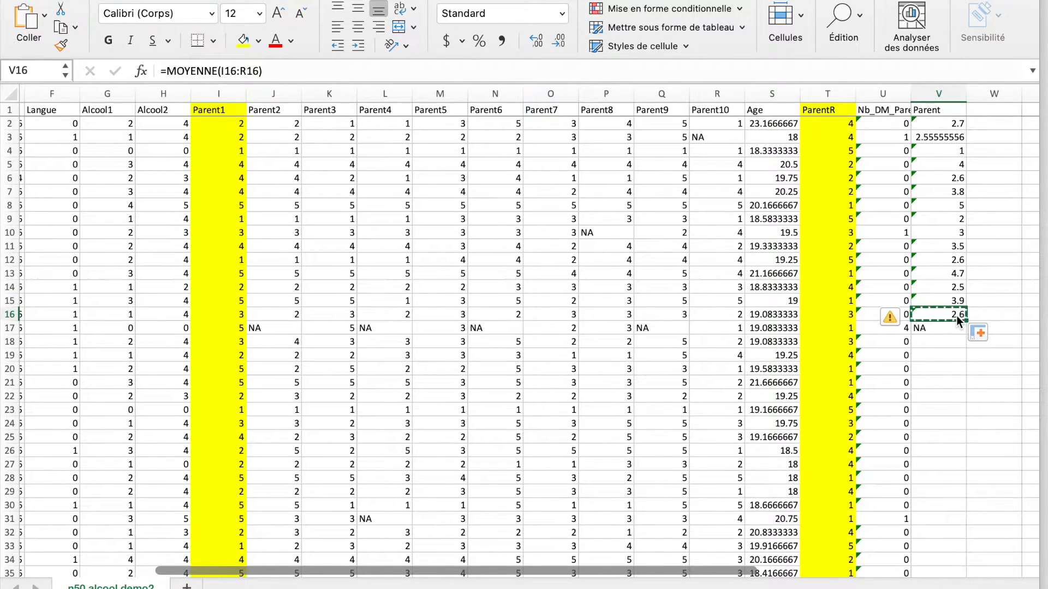
pyautogui.click(940, 344)
pyautogui.press('super+v')
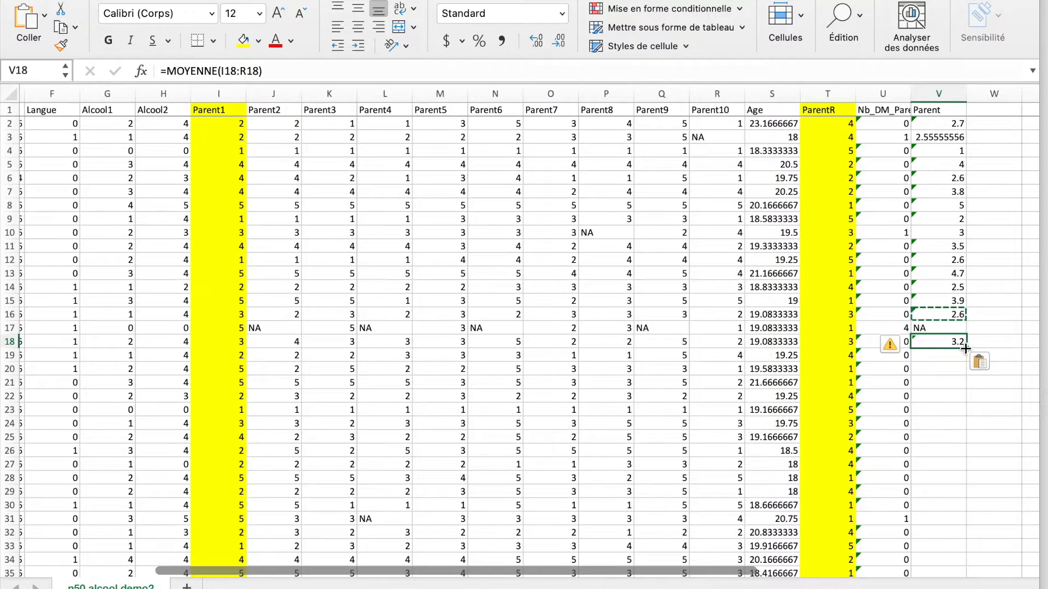
pyautogui.moveTo(966, 356); pyautogui.dragTo(968, 548)
pyautogui.click(961, 450)
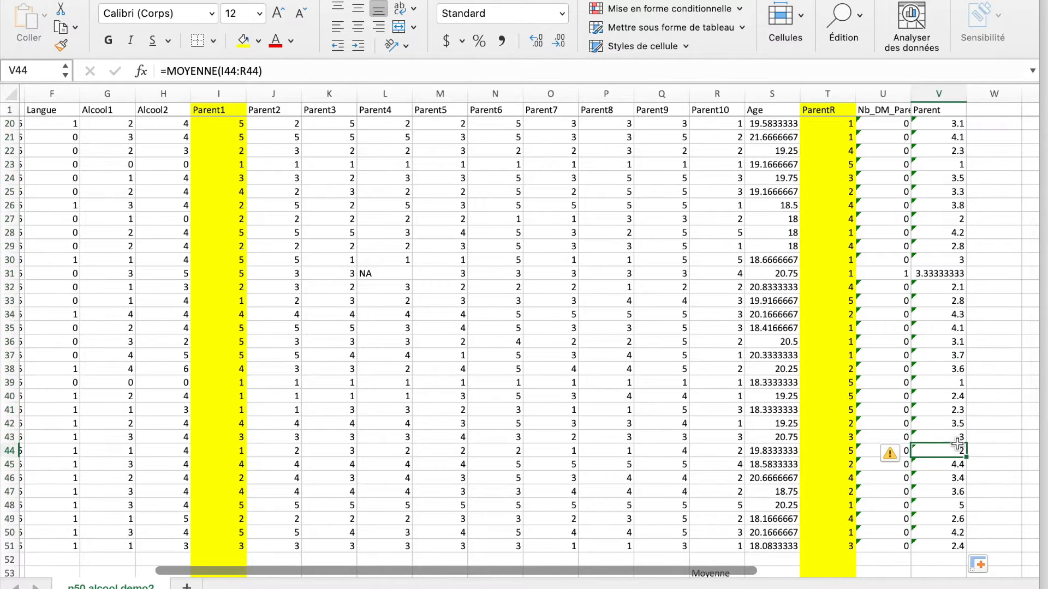
pyautogui.scroll(6, 967, 272)
# Enter the column header Alcool in W1
pyautogui.click(952, 111)
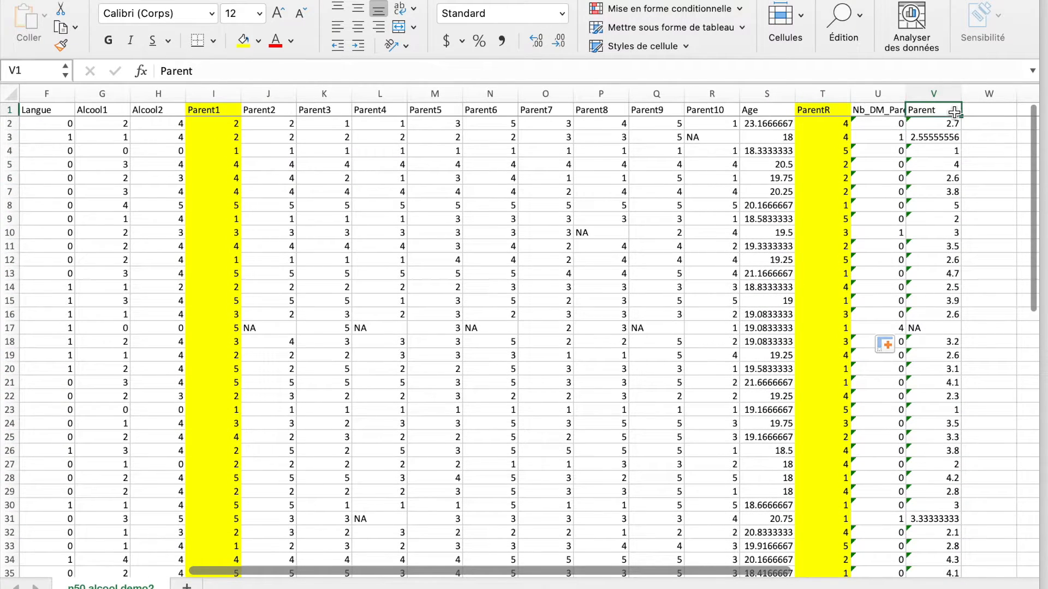
pyautogui.click(989, 114)
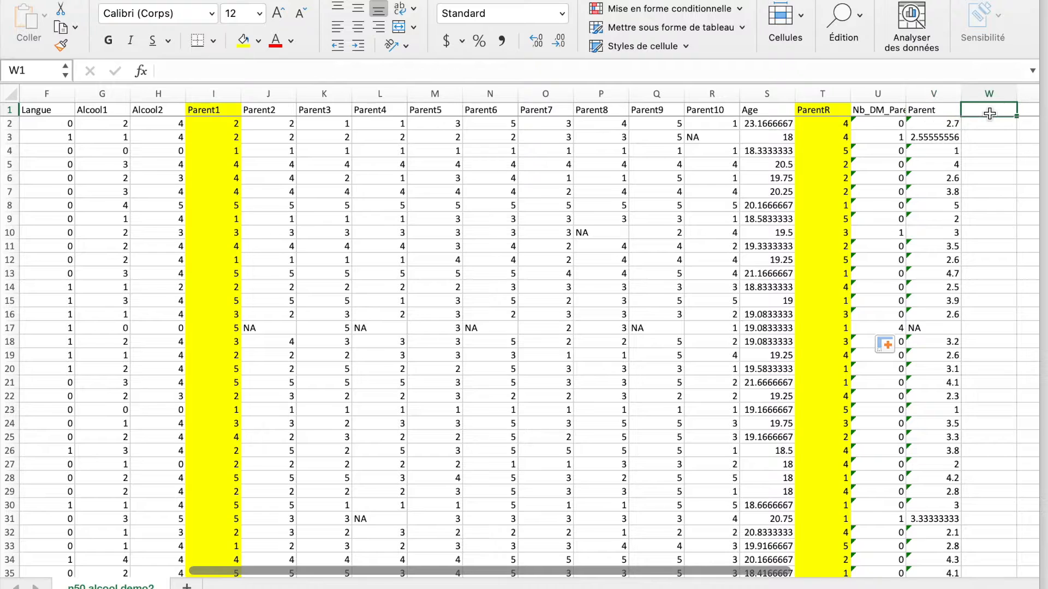
pyautogui.write('Alcool')
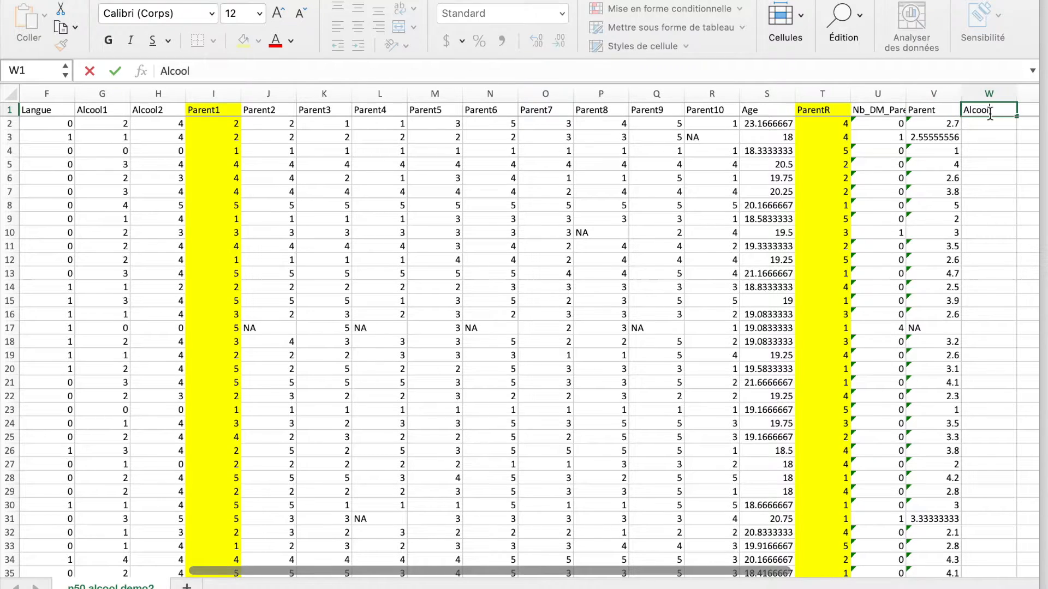
# Enter =SOMME(G2:H2) in W2 to add Alcool1 and Alcool2 for the first participant
pyautogui.click(991, 127)
pyautogui.write('=')
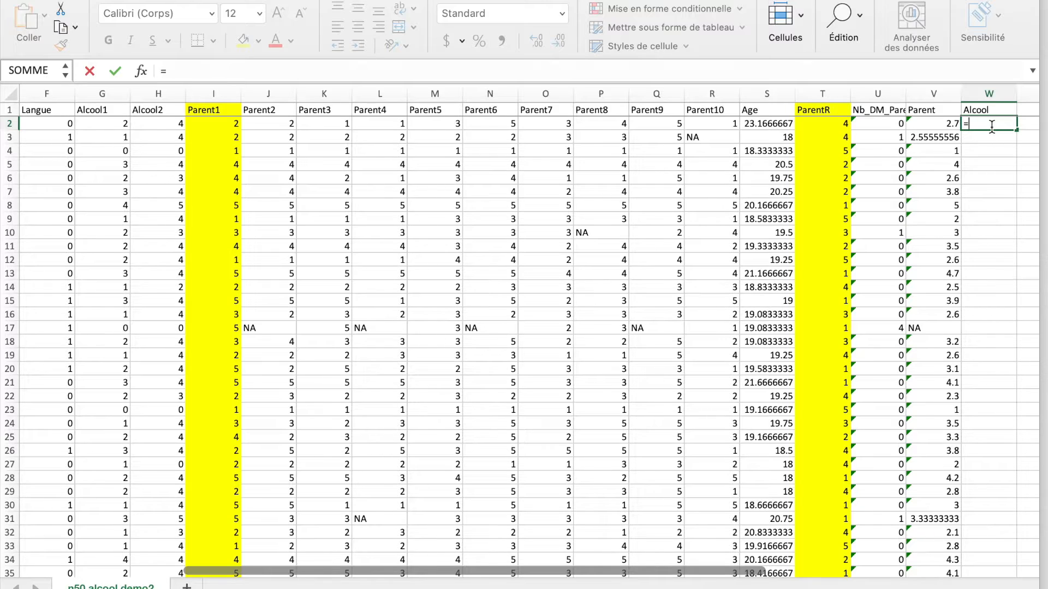
pyautogui.write('SOMME(')
pyautogui.moveTo(112, 124); pyautogui.dragTo(162, 124)
pyautogui.write(')')
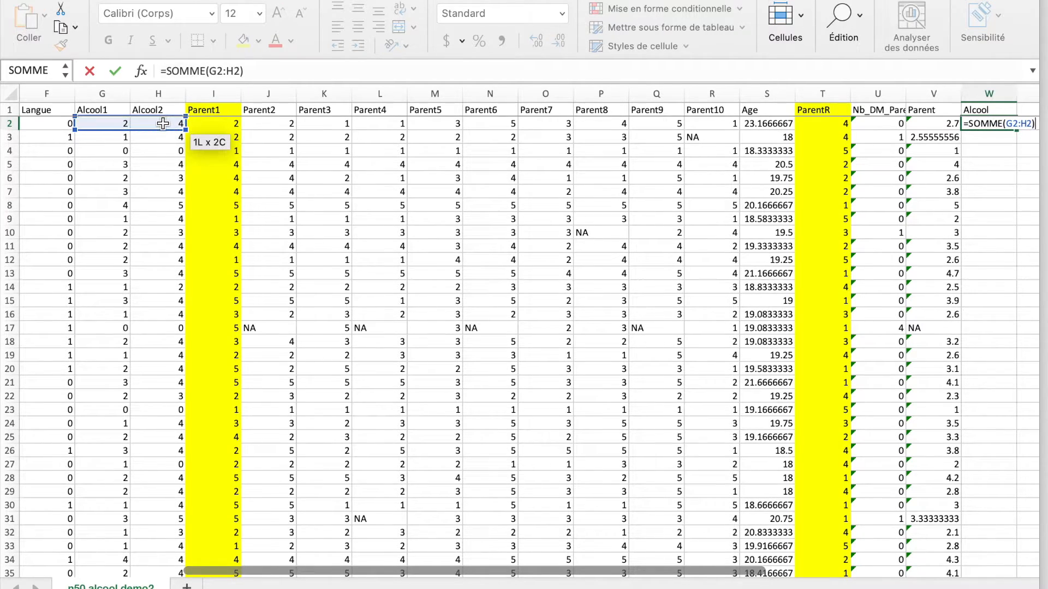
pyautogui.press('Return')
# Fill the alcohol sum formula from W2 down column W to row 51
pyautogui.click(1003, 123)
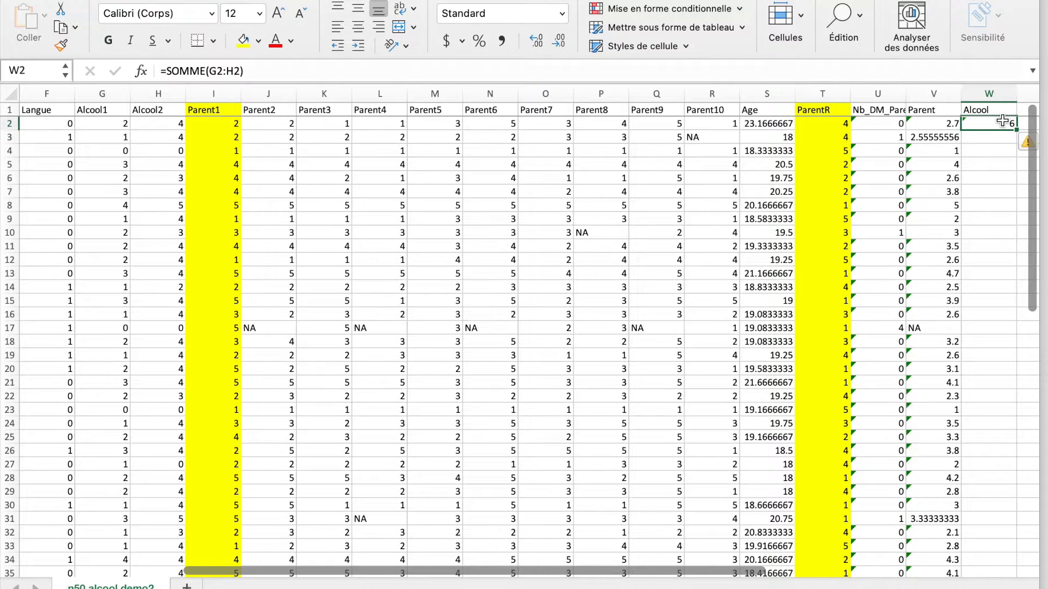
pyautogui.moveTo(1016, 131); pyautogui.dragTo(1001, 550)
pyautogui.scroll(6, 977, 425)
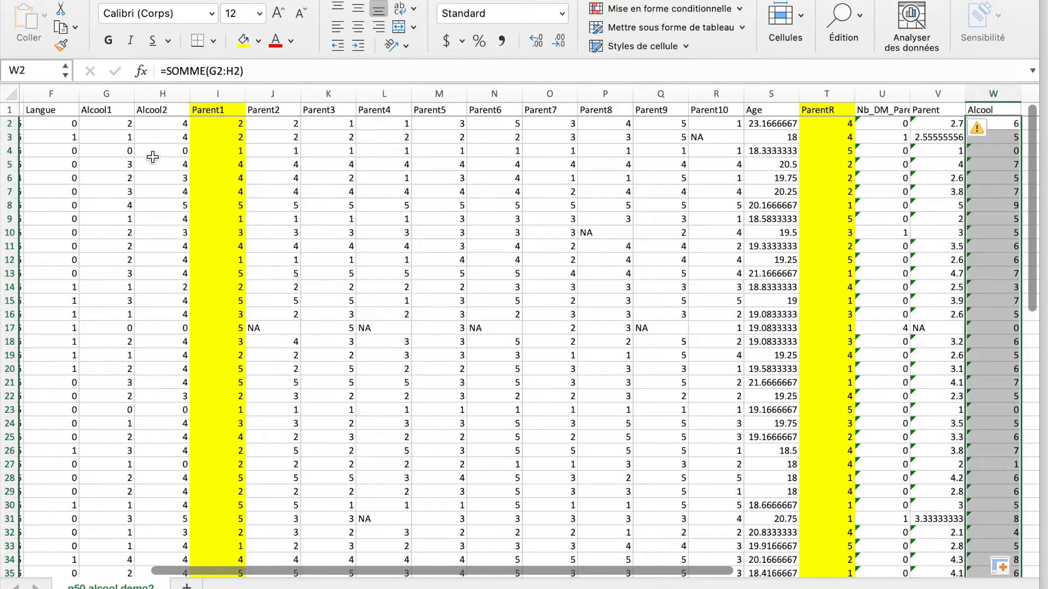
# Review the Alcool1 and Alcool2 source values, and examine the computed Parent, Alcool and Age columns
pyautogui.click(141, 170)
pyautogui.scroll(-8, 150, 259)
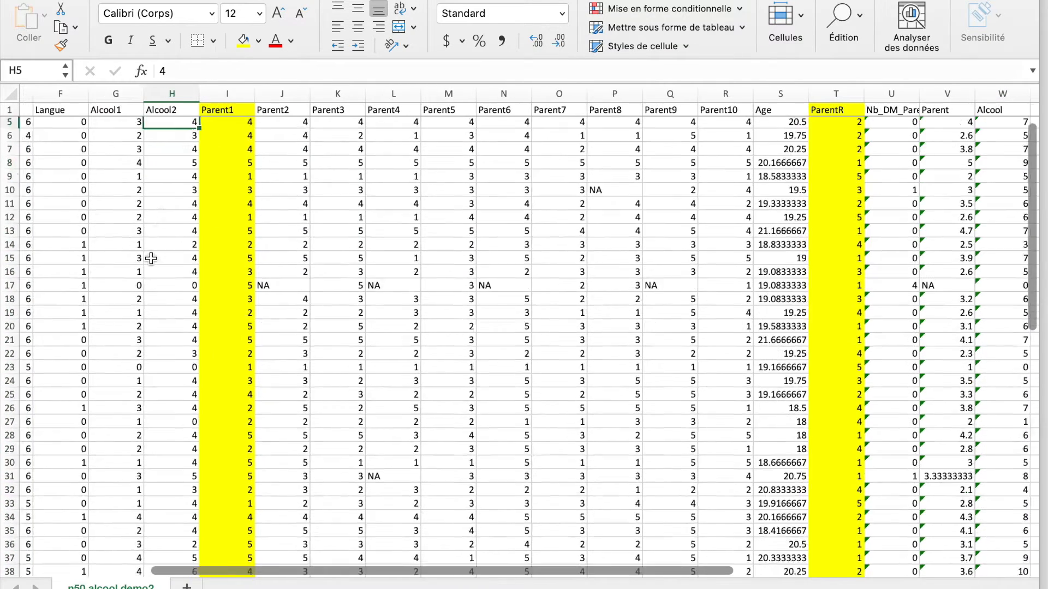
pyautogui.click(172, 307)
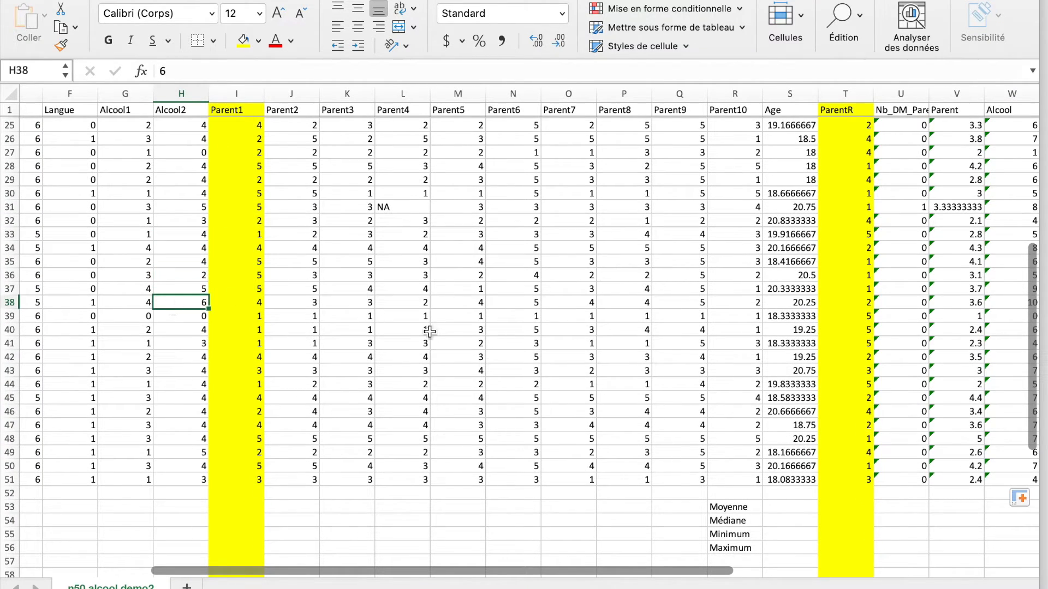
pyautogui.scroll(8, 828, 297)
pyautogui.hscroll(4, 828, 297)
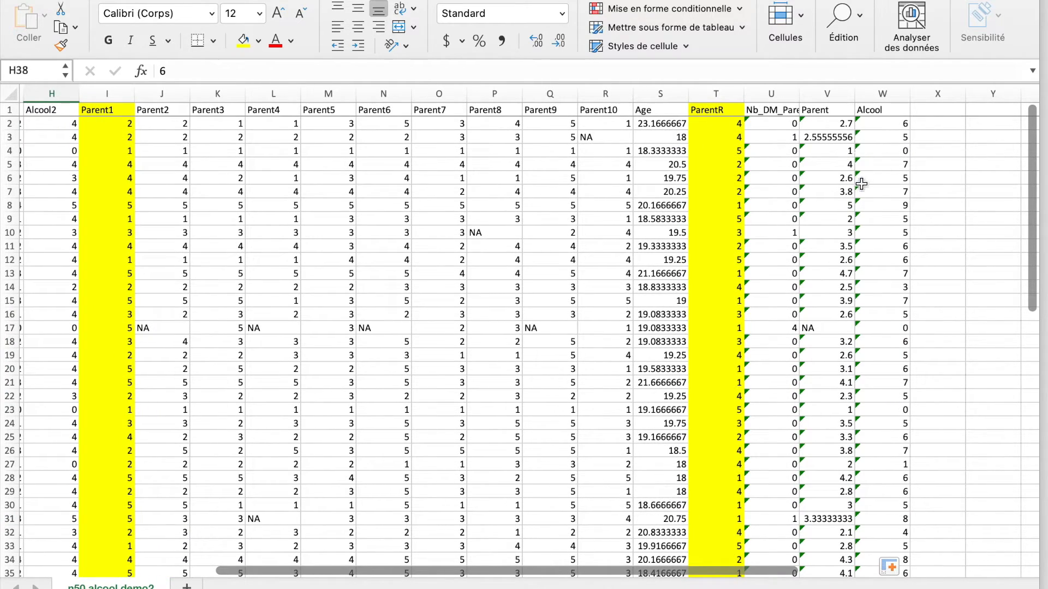
pyautogui.click(842, 113)
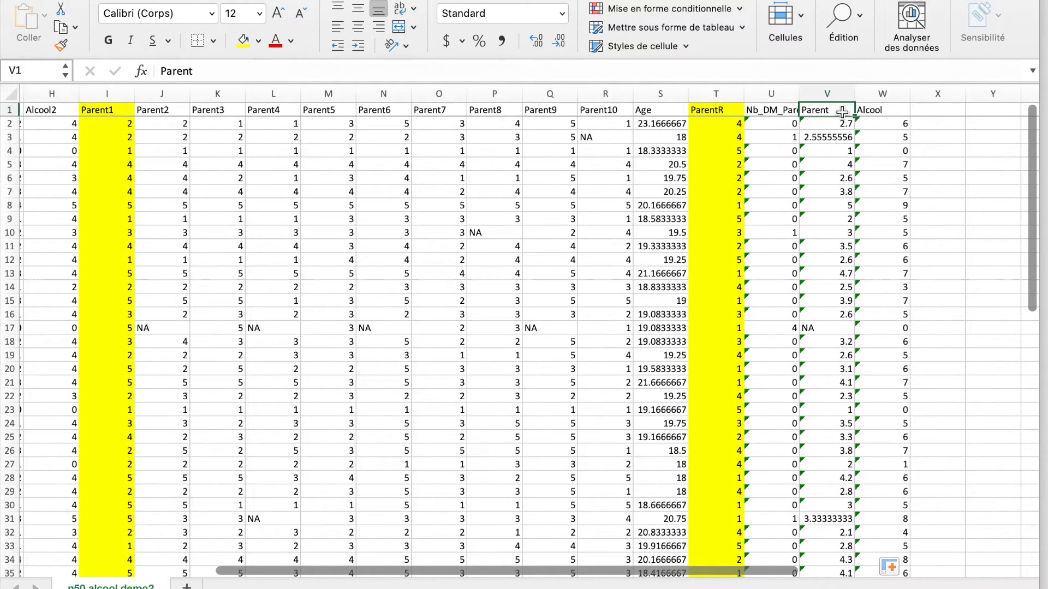
pyautogui.click(875, 109)
pyautogui.click(671, 110)
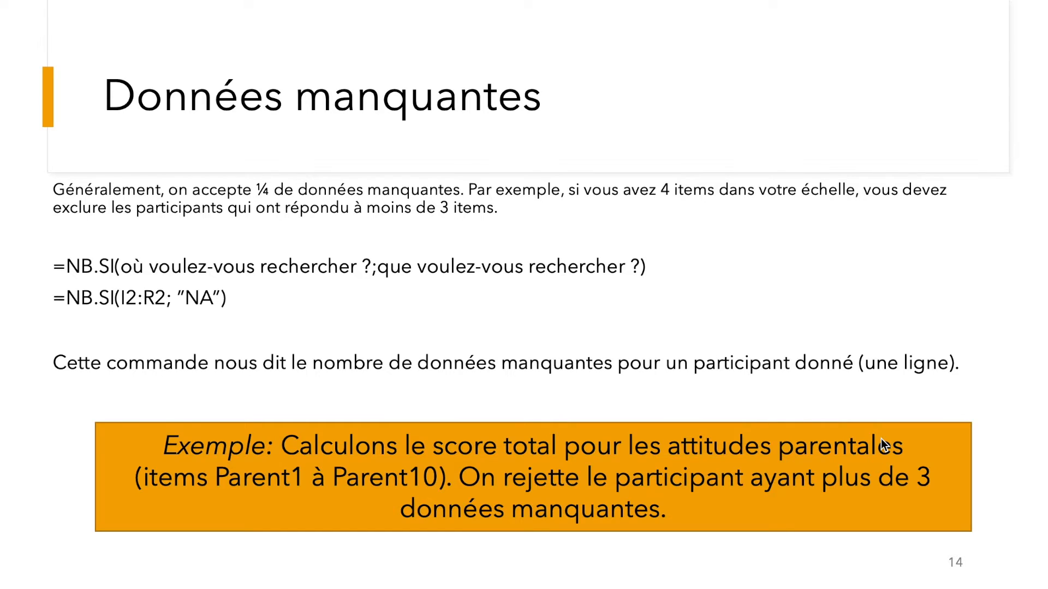
pyautogui.press('Right')
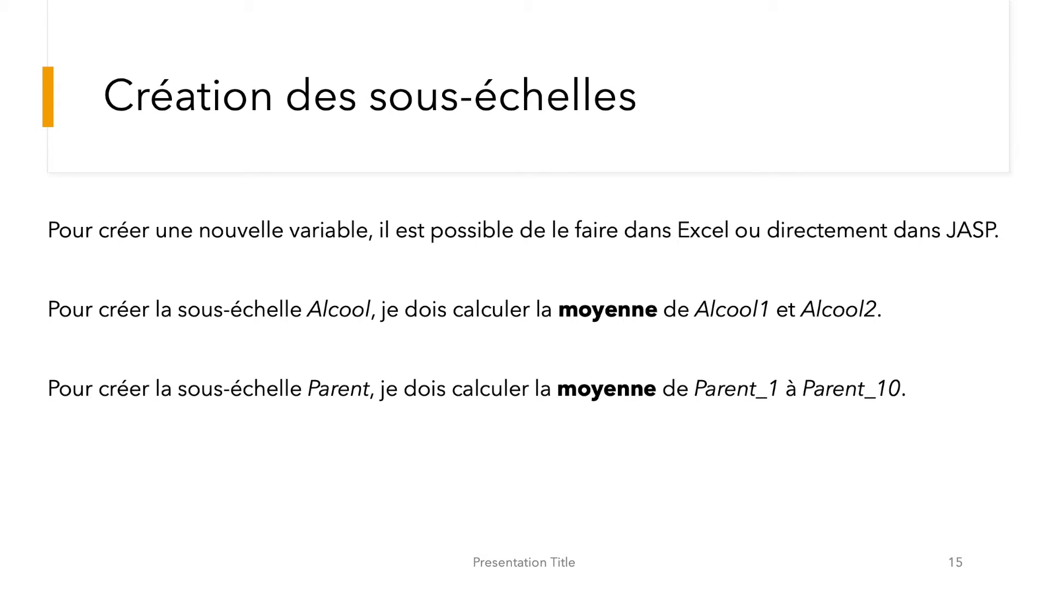
pyautogui.press('Right')
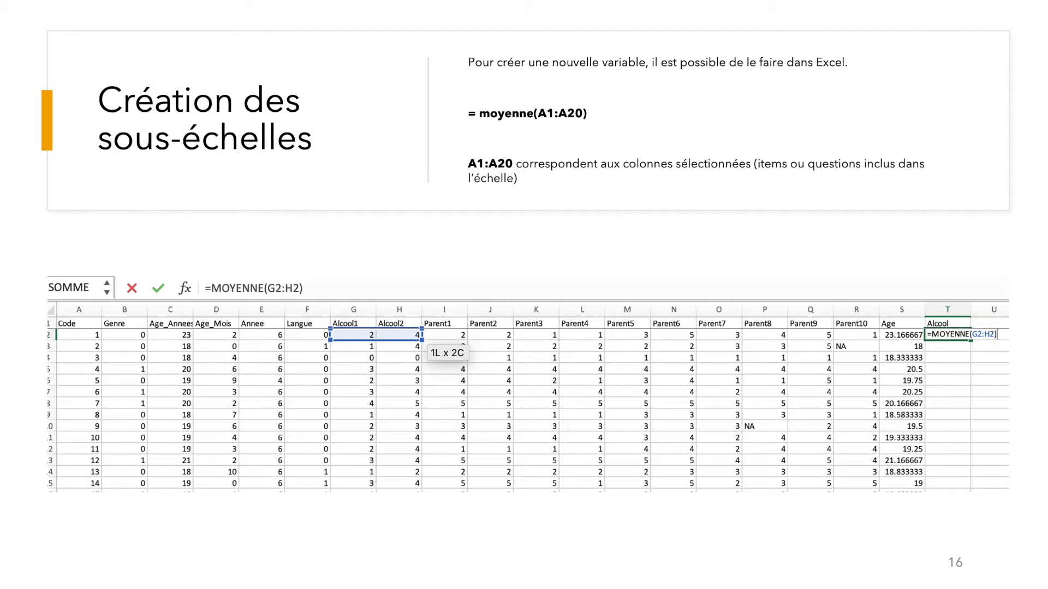
pyautogui.press('Right')
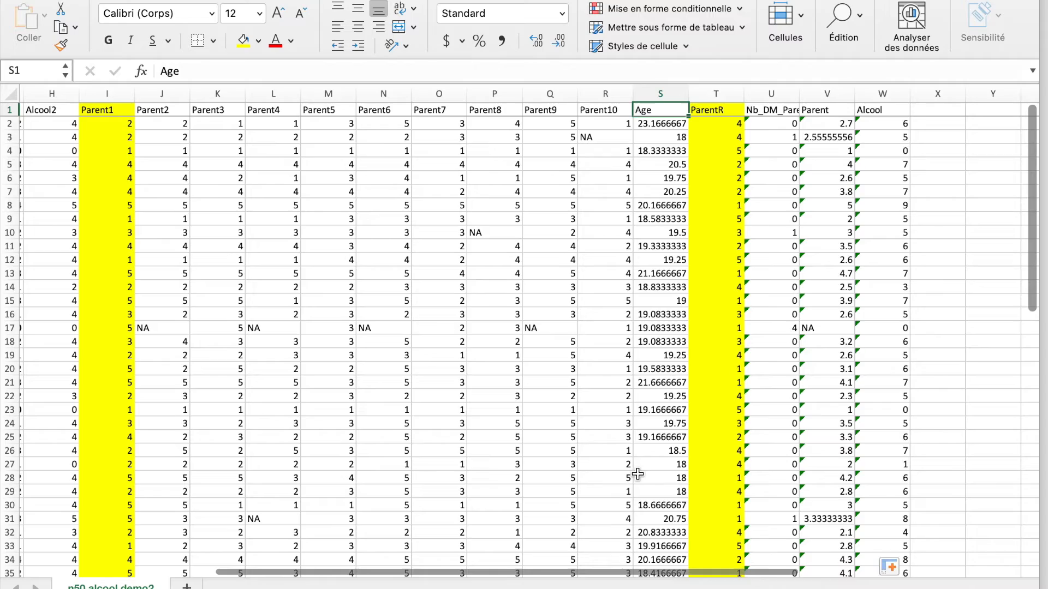
# Enter =NB.SI(B2:B51;"0") in C54 to count the women from the Genre column
pyautogui.hscroll(-10, 635, 473)
pyautogui.scroll(-8, 637, 473)
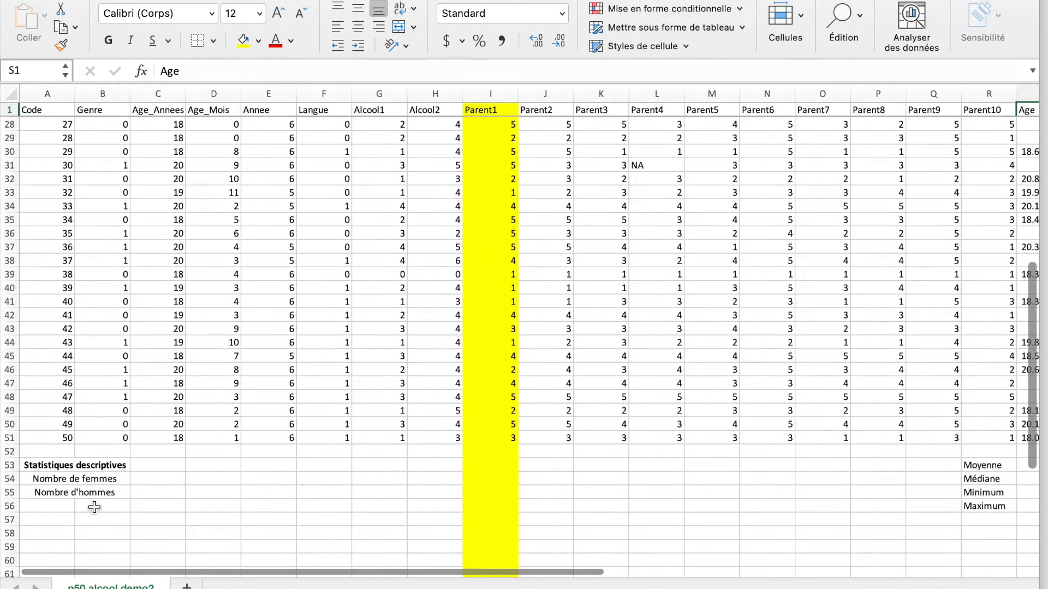
pyautogui.click(172, 480)
pyautogui.write('=')
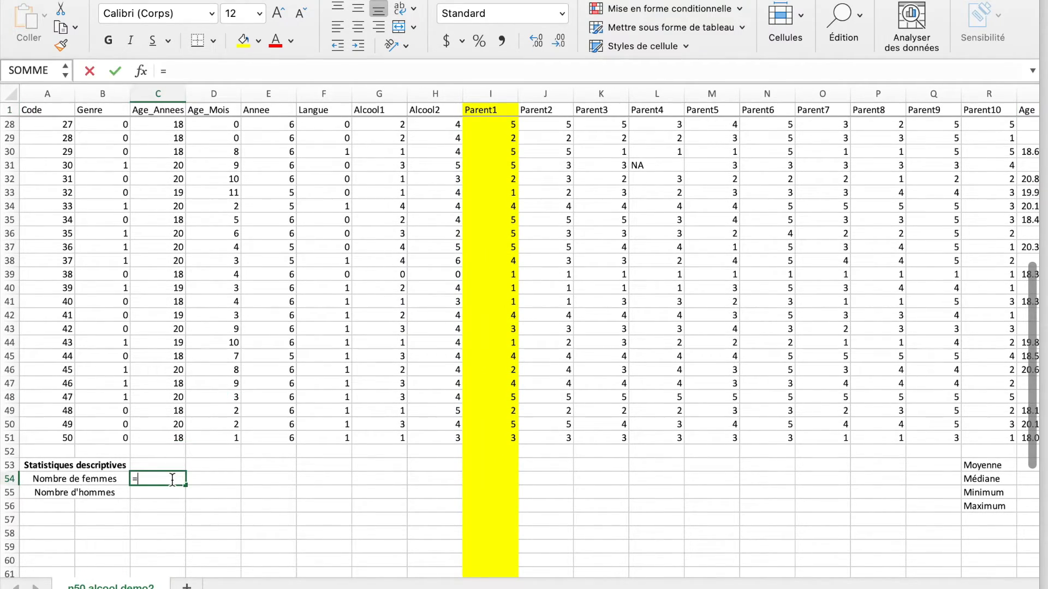
pyautogui.write('NB.')
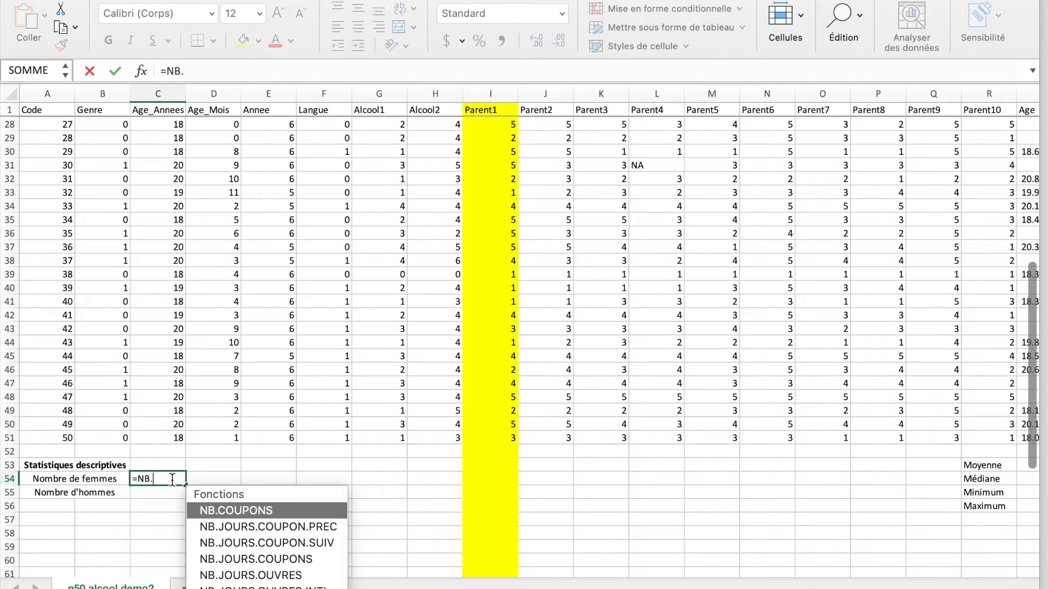
pyautogui.write('SI(')
pyautogui.click(157, 435)
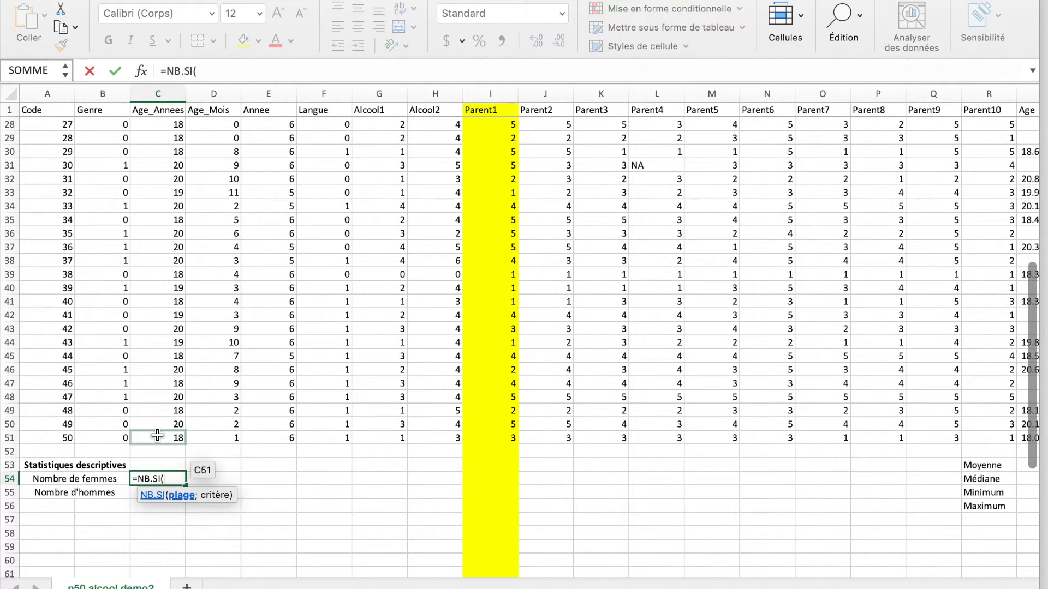
pyautogui.moveTo(119, 437); pyautogui.dragTo(115, 122)
pyautogui.write(';')
pyautogui.scroll(-10, 218, 267)
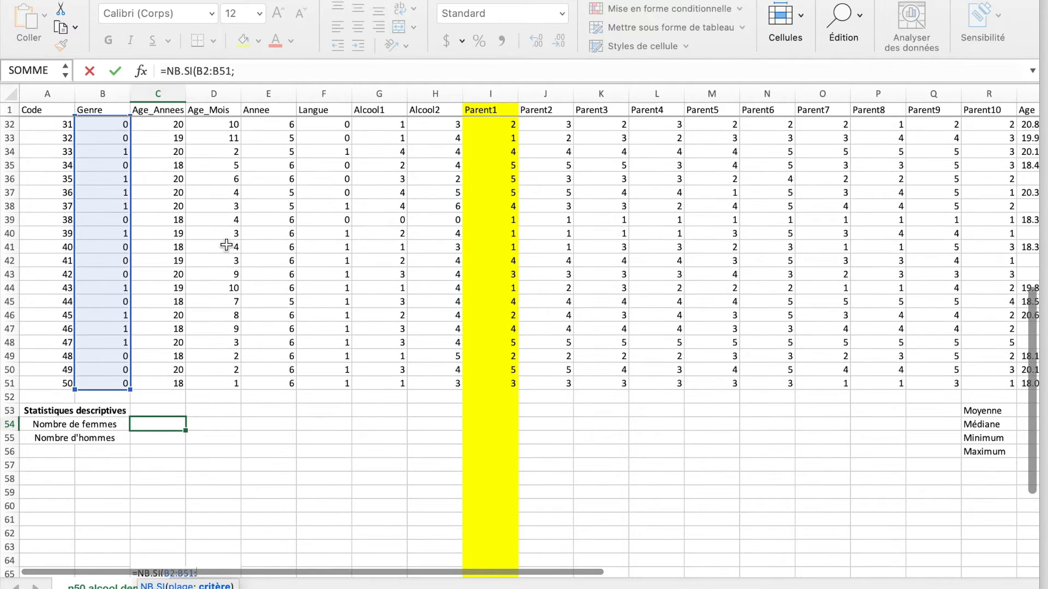
pyautogui.click(265, 72)
pyautogui.write('"')
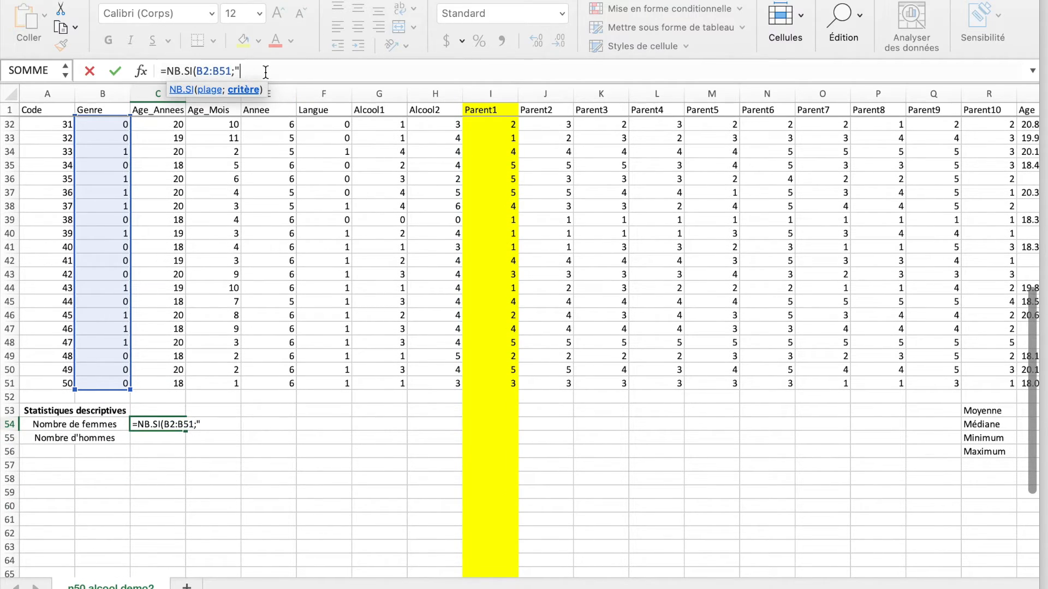
pyautogui.write('0")')
pyautogui.press('Return')
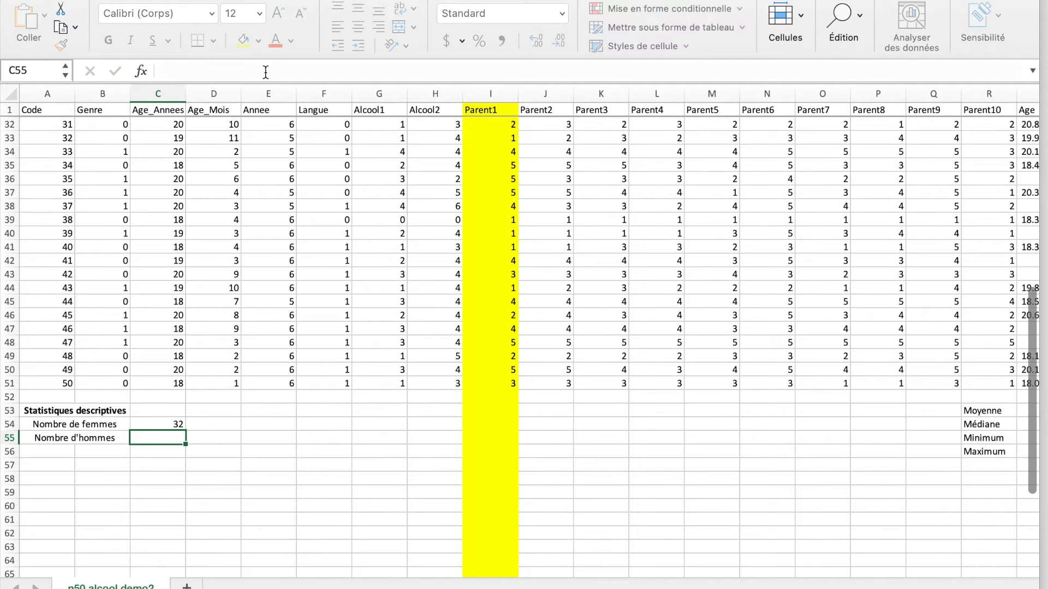
# Copy the count formula from C54 to C55 and change its criterion to "1" to count the men
pyautogui.moveTo(171, 429); pyautogui.dragTo(172, 429)
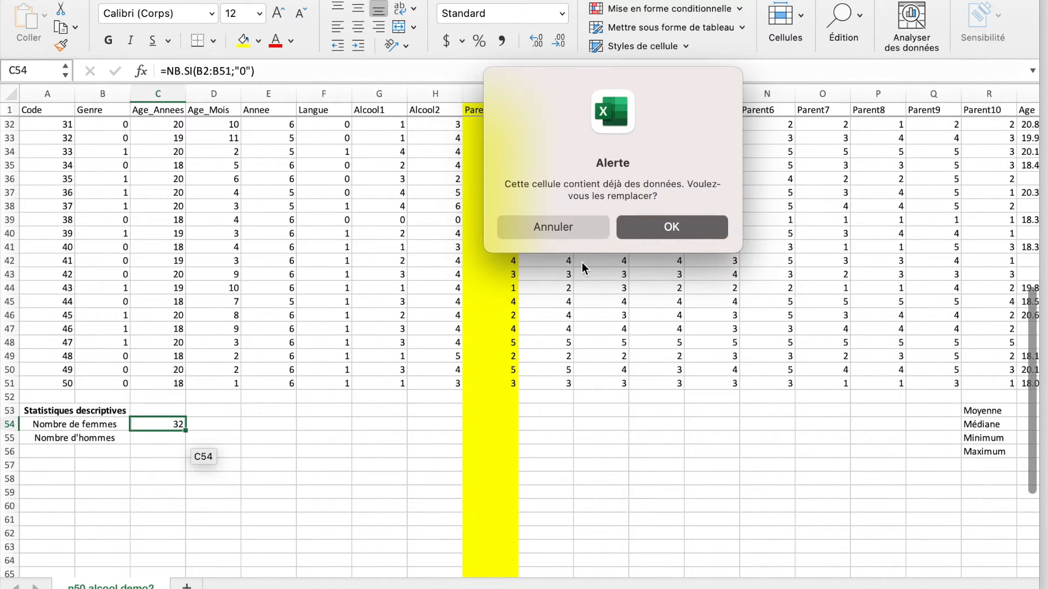
pyautogui.click(553, 227)
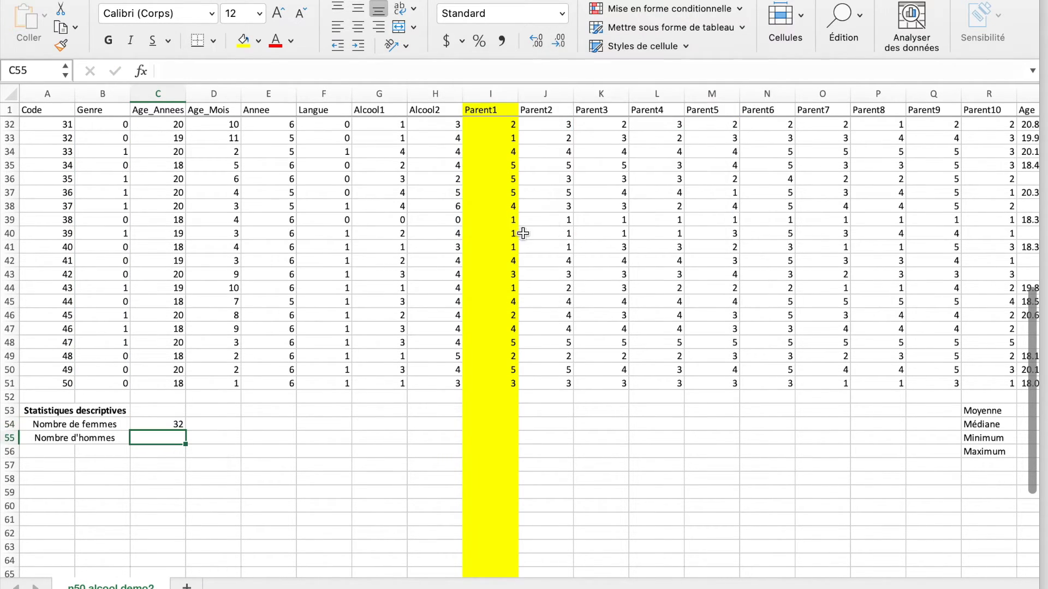
pyautogui.click(174, 424)
pyautogui.press('cmd+c')
pyautogui.click(165, 441)
pyautogui.press('cmd+v')
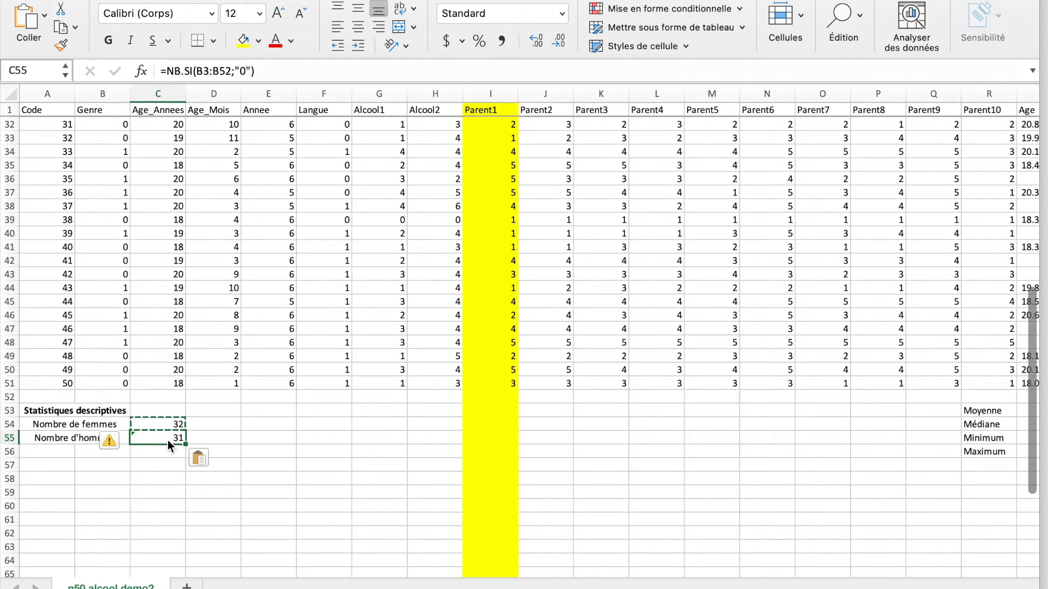
pyautogui.click(247, 72)
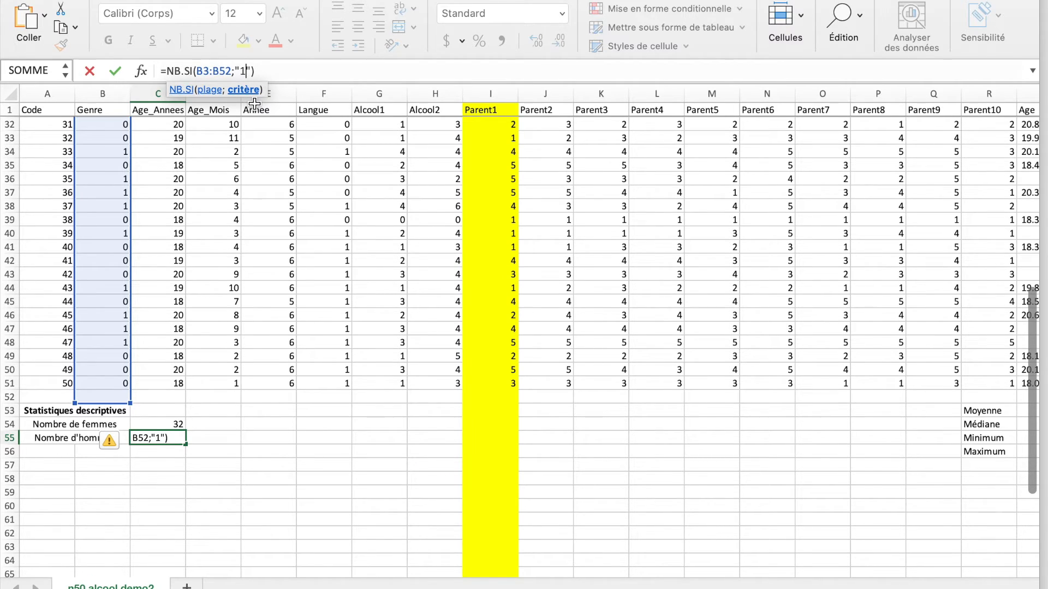
pyautogui.press('Return')
pyautogui.click(257, 480)
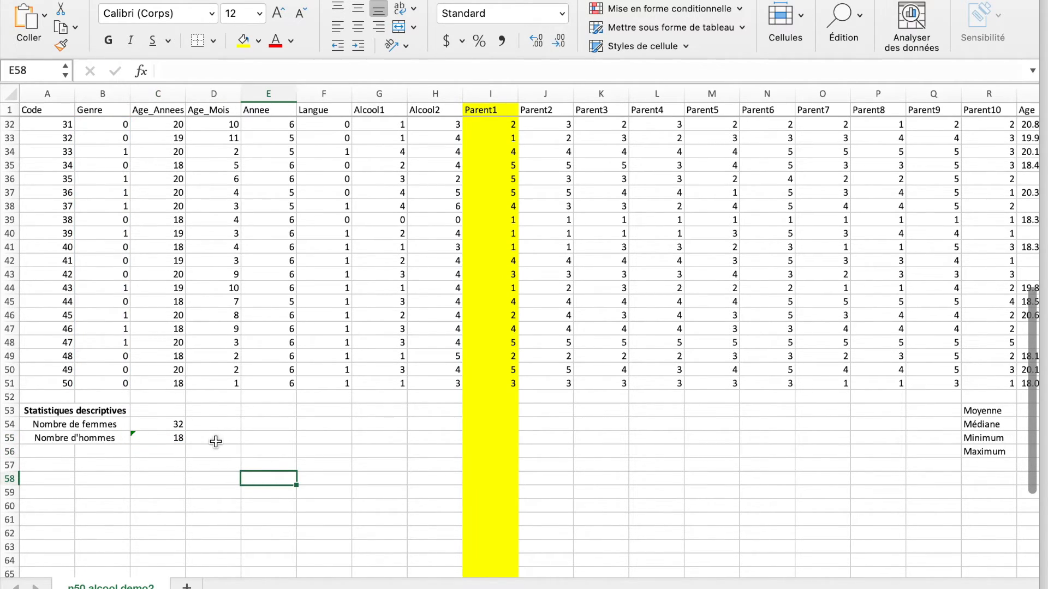
# Check the number of women in C54 and the number of men in C55
pyautogui.click(69, 386)
pyautogui.click(175, 424)
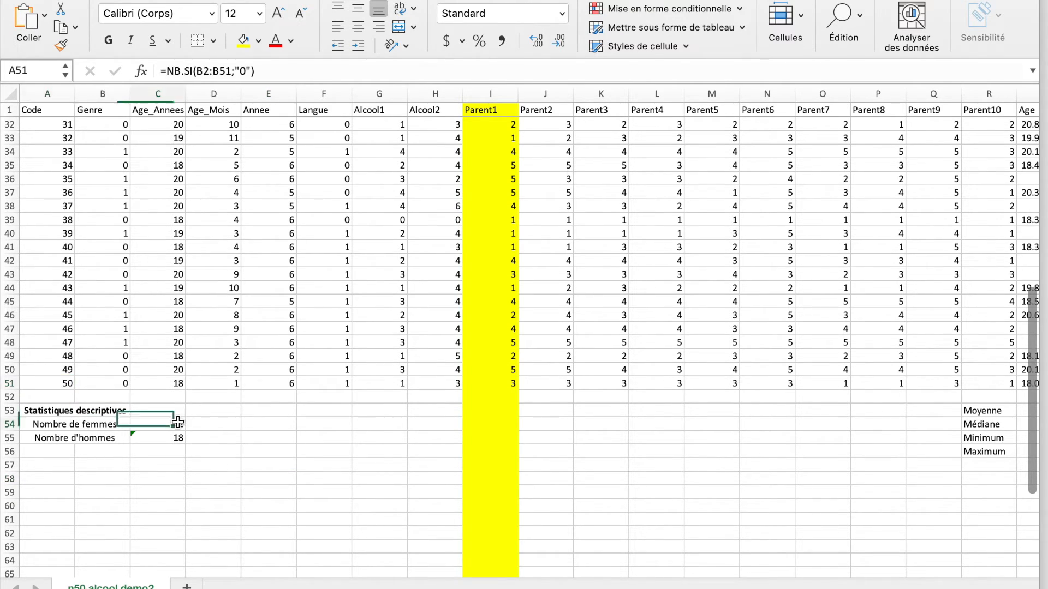
pyautogui.click(178, 441)
pyautogui.click(239, 468)
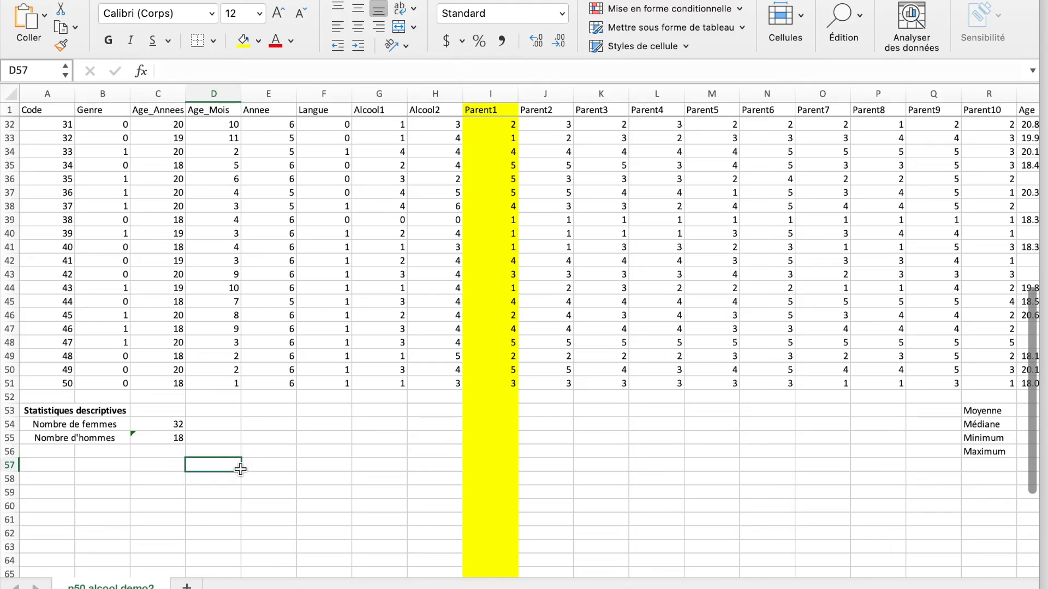
# Enter =MOYENNE(S2:S51) in S53 to calculate the participants' mean age
pyautogui.scroll(6, 573, 500)
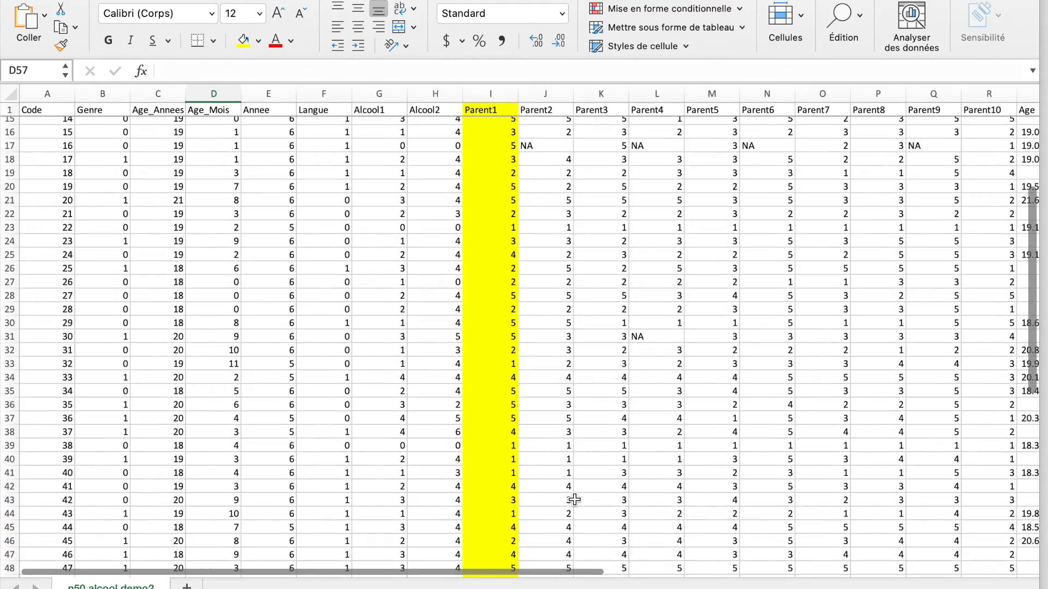
pyautogui.hscroll(3, 574, 499)
pyautogui.hscroll(3, 574, 500)
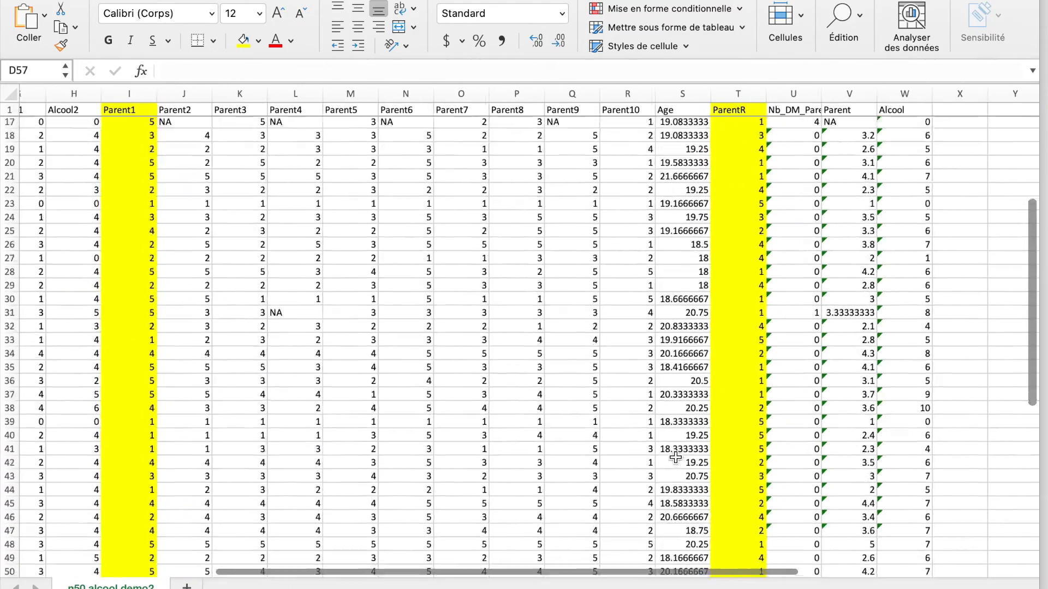
pyautogui.scroll(-7, 675, 457)
pyautogui.click(686, 365)
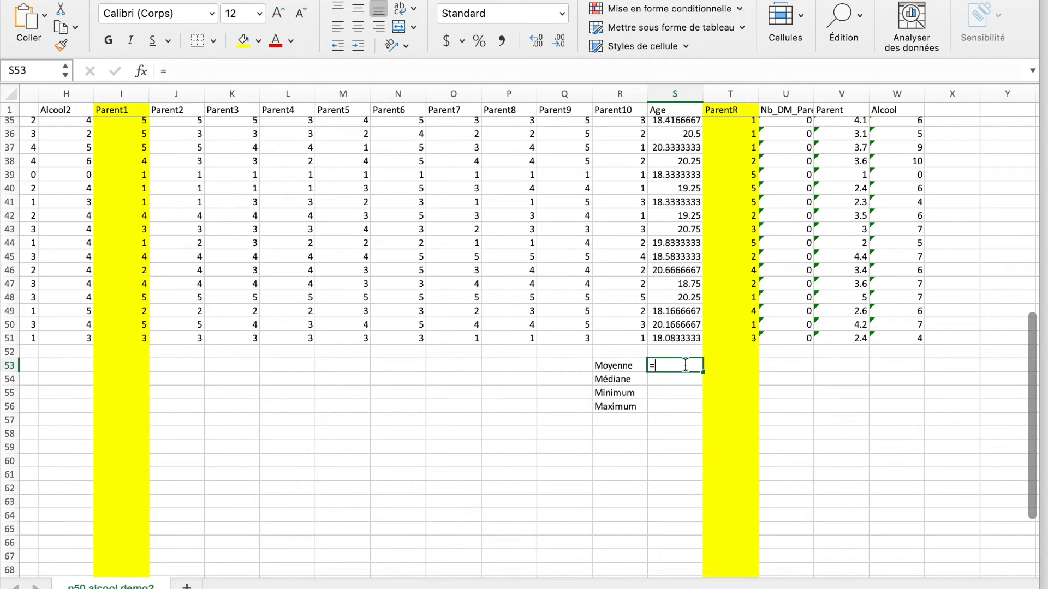
pyautogui.write('=MOYENNE(')
pyautogui.moveTo(677, 338); pyautogui.dragTo(680, 125)
pyautogui.press('Return')
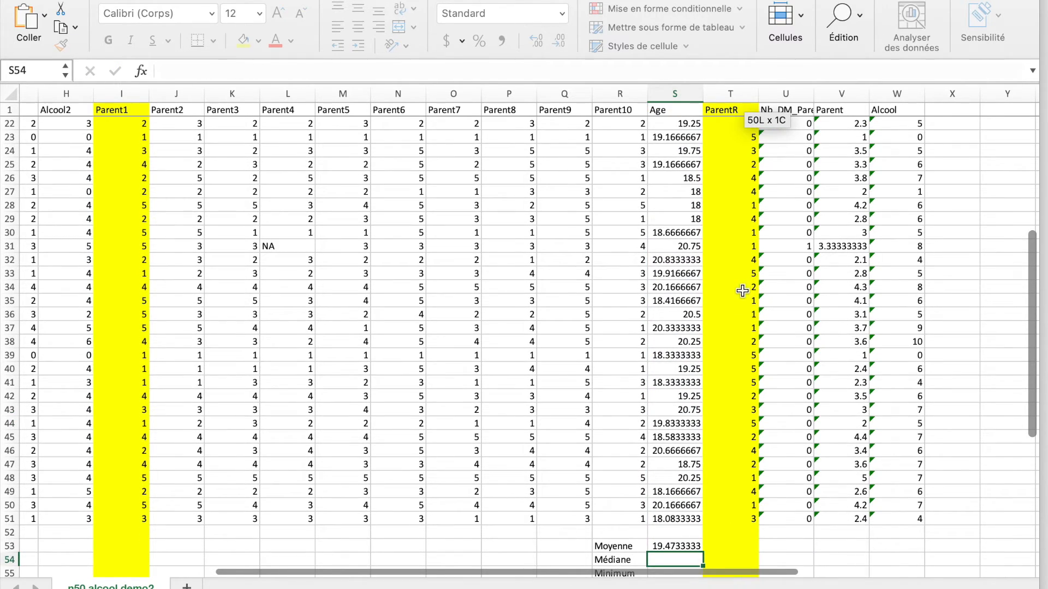
# Enter =MEDIANE(S2:S51) in S54 to calculate the participants' median age
pyautogui.scroll(-4, 742, 291)
pyautogui.write('=MEDIANE(')
pyautogui.moveTo(690, 406); pyautogui.dragTo(697, 124)
pyautogui.write(')')
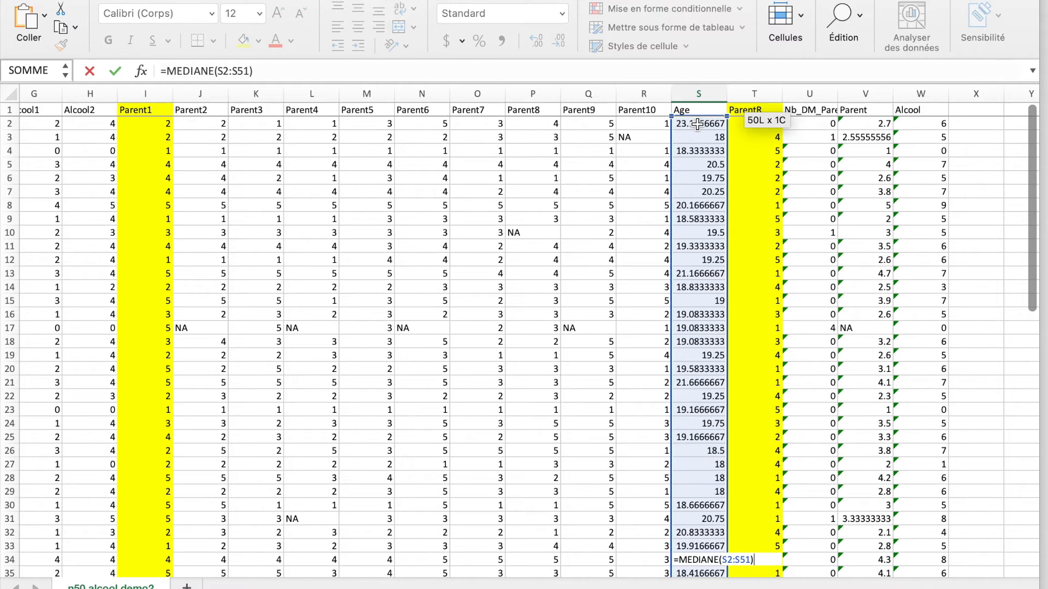
pyautogui.press('Return')
# Copy the range reference S2:S51 from the median formula in S54, leaving that formula as =MEDIANE(S2:S51)
pyautogui.moveTo(716, 446); pyautogui.dragTo(716, 445)
pyautogui.click(570, 227)
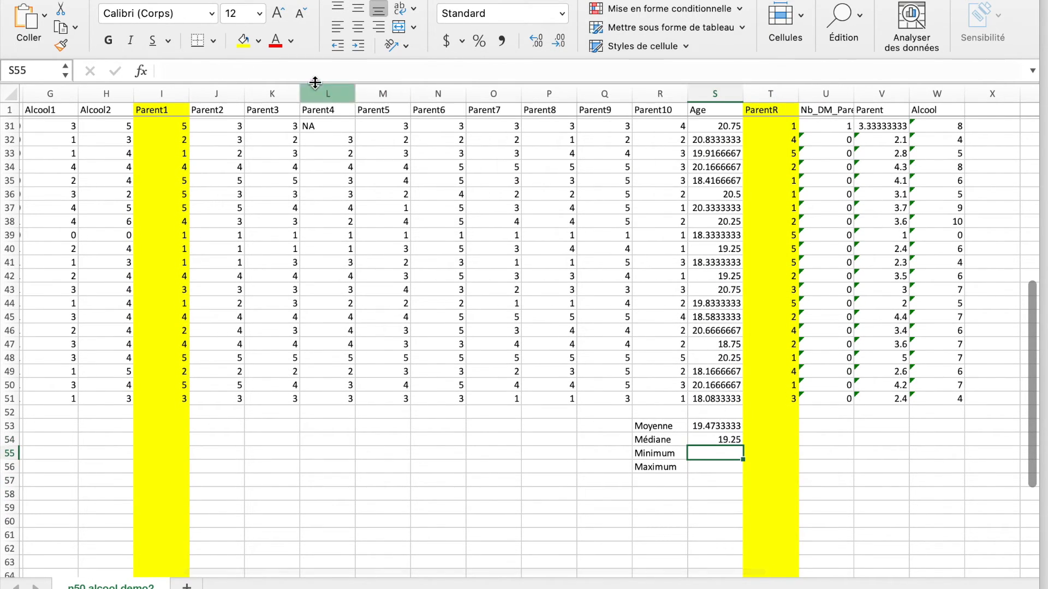
pyautogui.click(725, 443)
pyautogui.moveTo(252, 71); pyautogui.dragTo(219, 71)
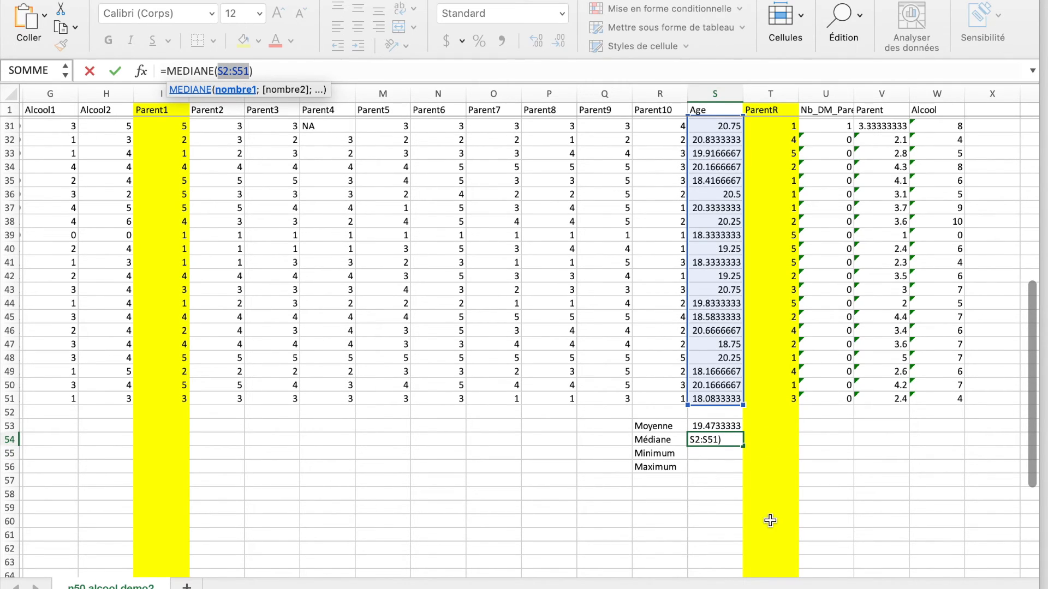
pyautogui.click(727, 454)
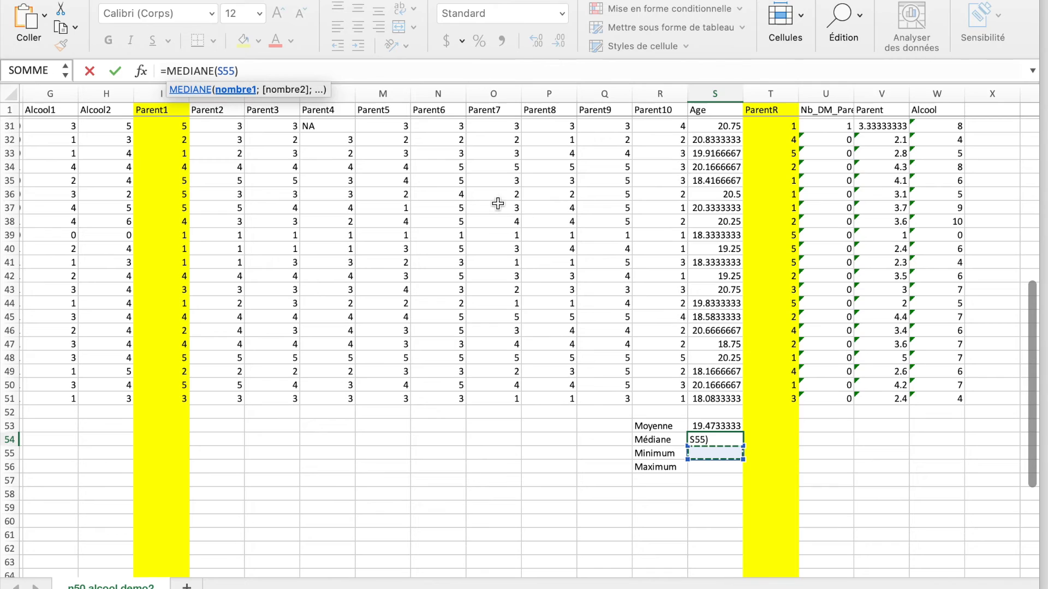
pyautogui.press('BackSpace')
pyautogui.press('BackSpace')
pyautogui.press('BackSpace')
pyautogui.write('S2:S51')
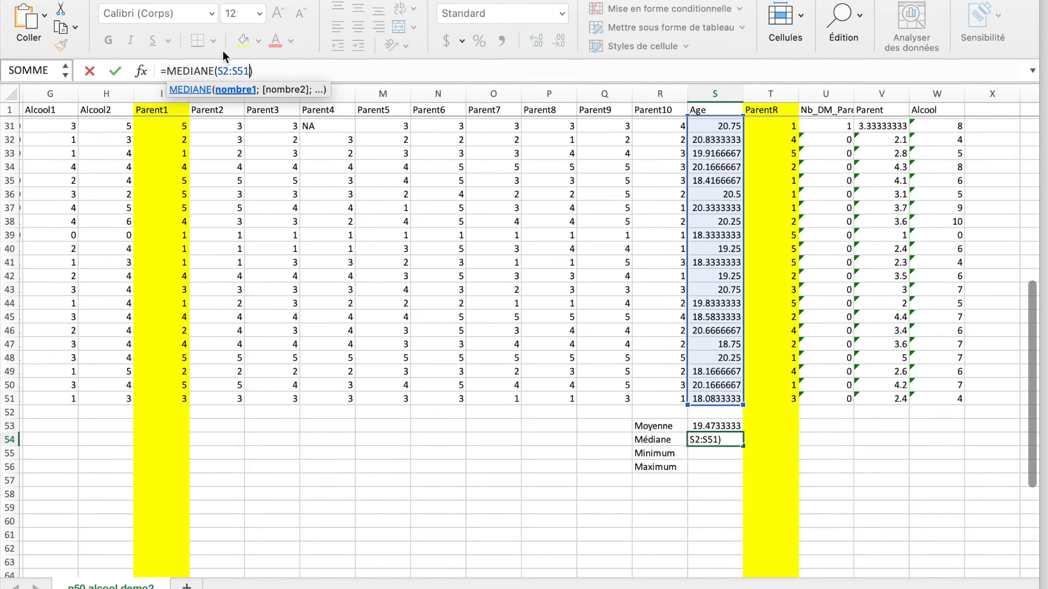
pyautogui.press('Return')
# Enter =MIN(S2:S51) in S55 to find the minimum age
pyautogui.click(244, 70)
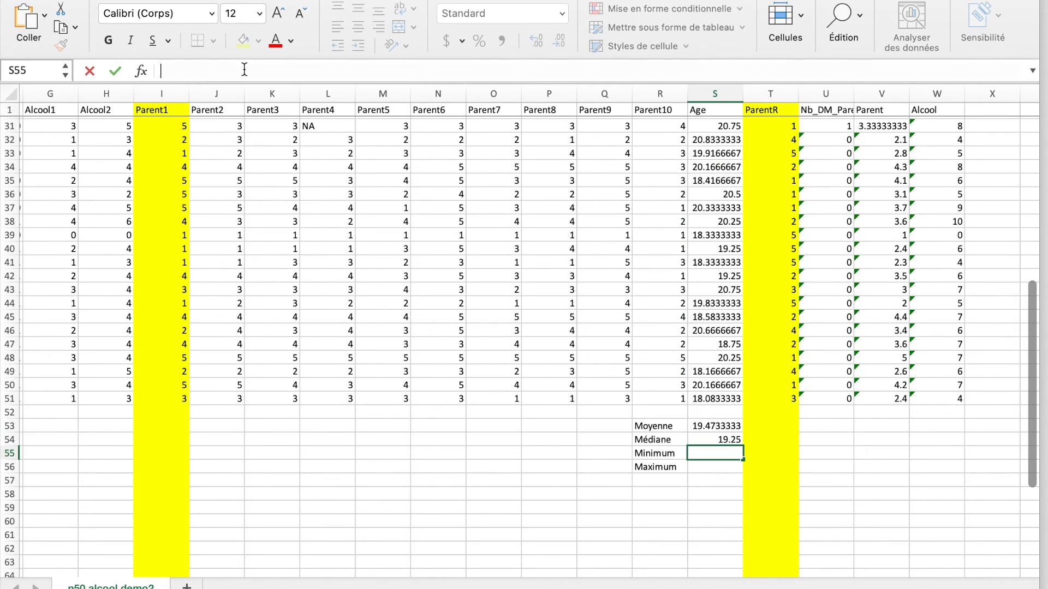
pyautogui.write('=MIN')
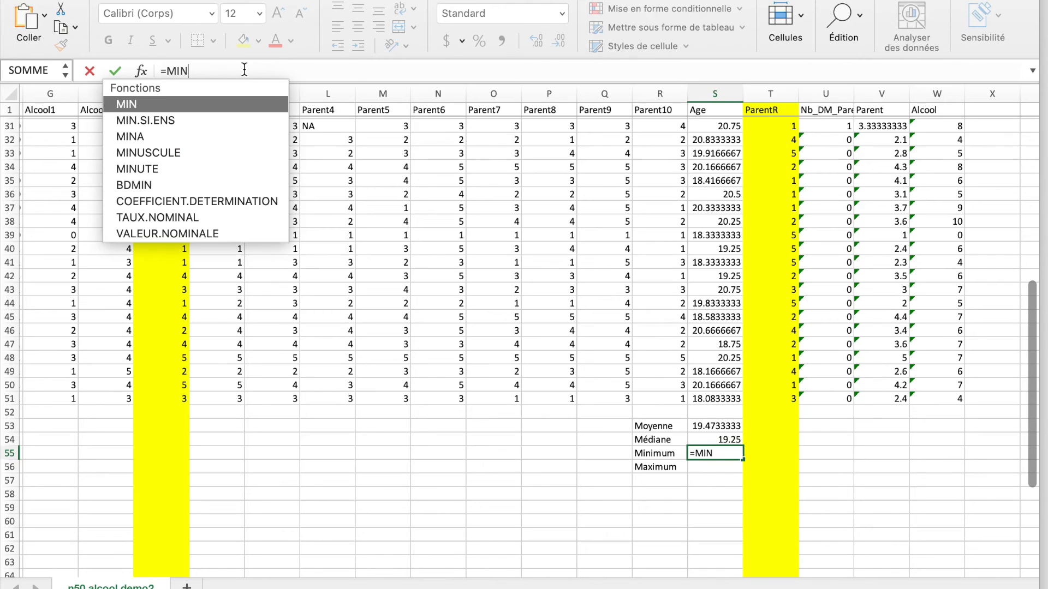
pyautogui.write('(S2:S51')
pyautogui.press('Return')
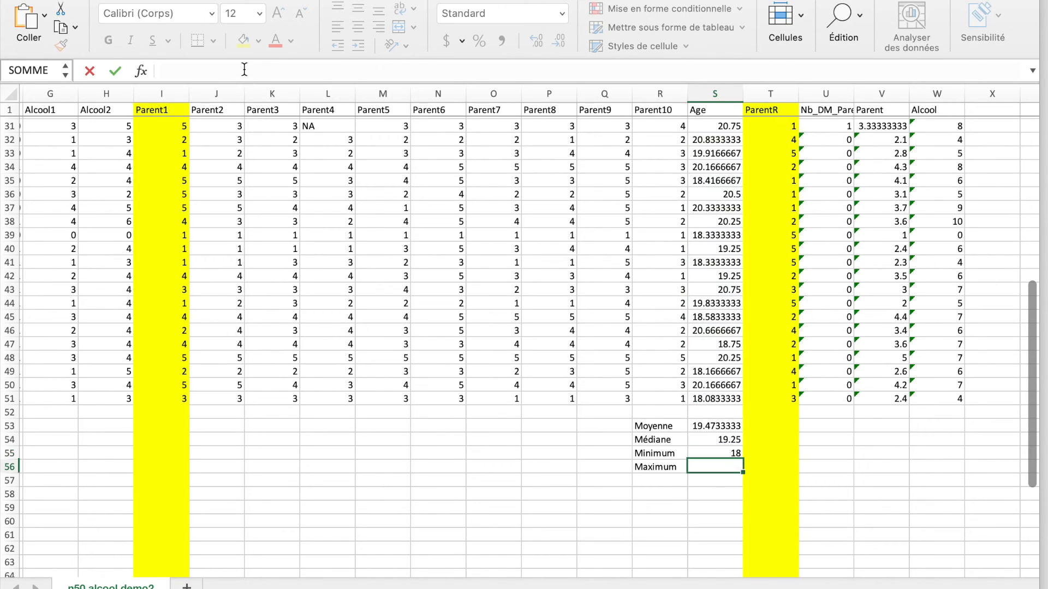
# Enter =MAX(S2:S51) in S56 to find the maximum age
pyautogui.write('=M')
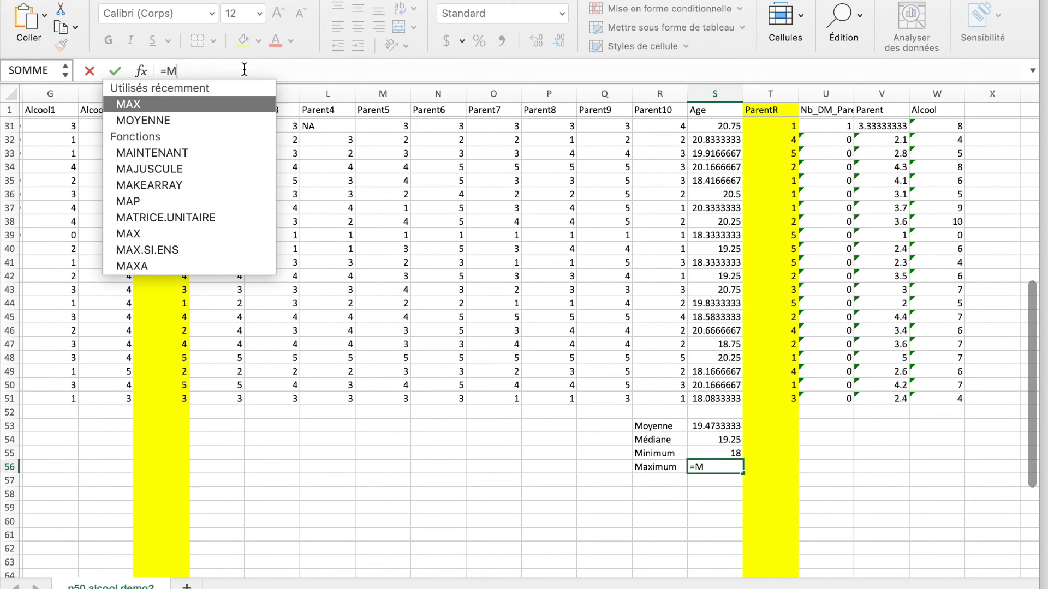
pyautogui.write('AX(S2:S51')
pyautogui.press('Return')
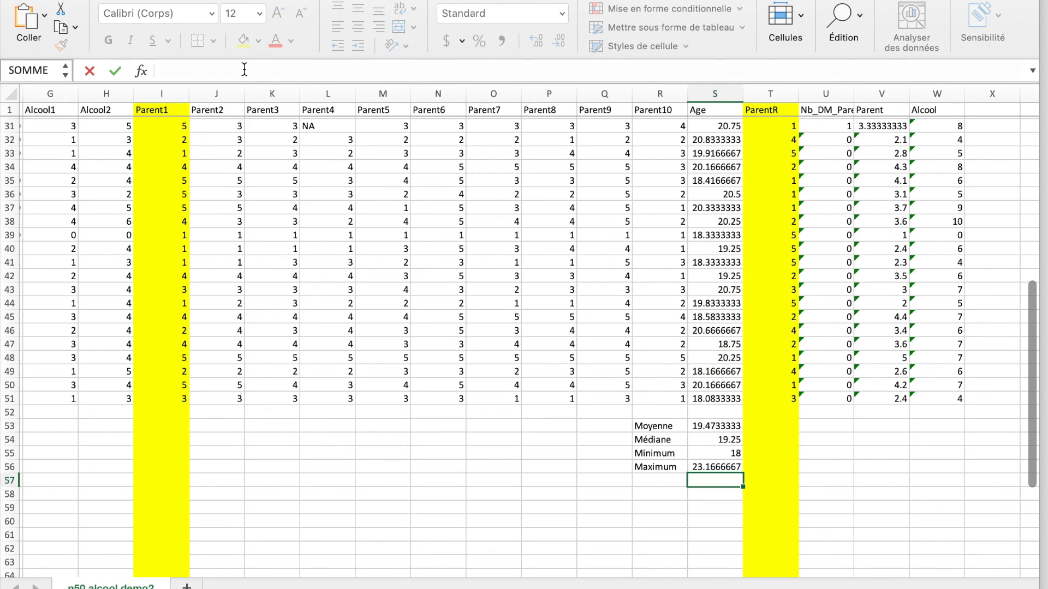
# Review the mean, median, minimum and maximum age results in S53 to S56
pyautogui.click(734, 430)
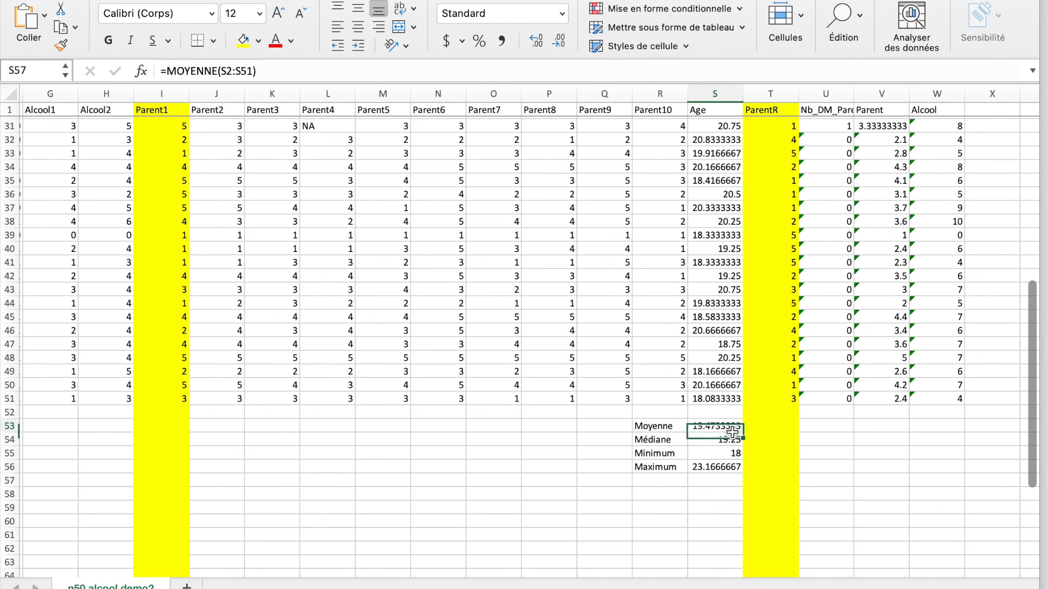
pyautogui.click(740, 442)
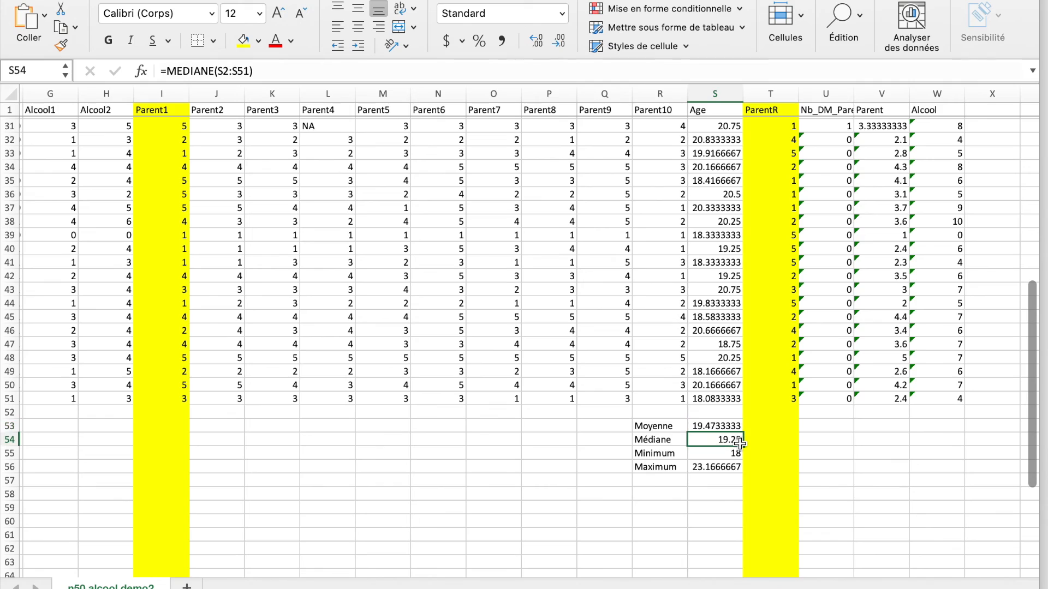
pyautogui.click(737, 455)
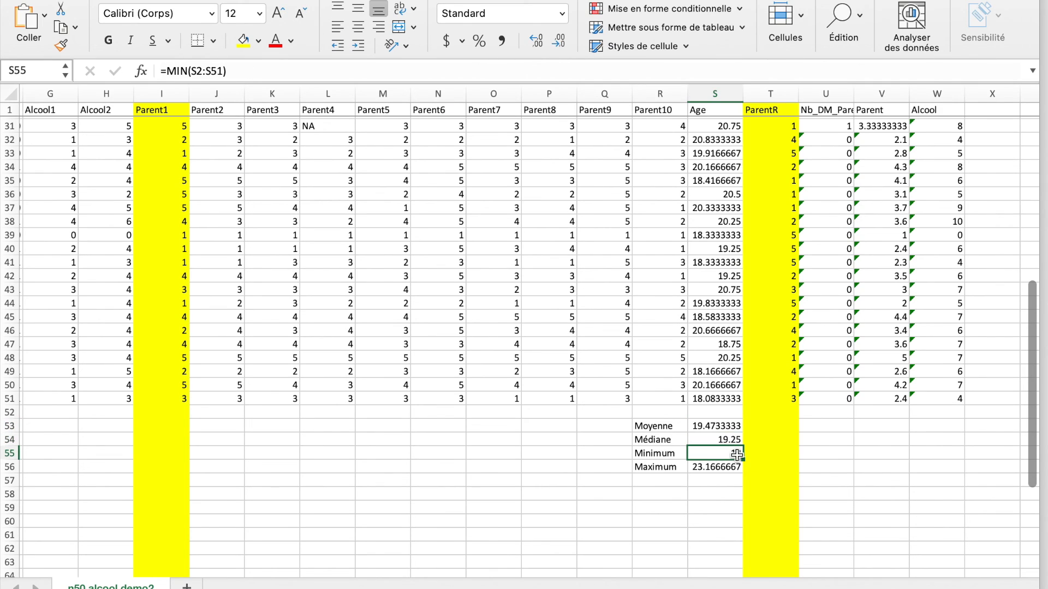
pyautogui.click(733, 469)
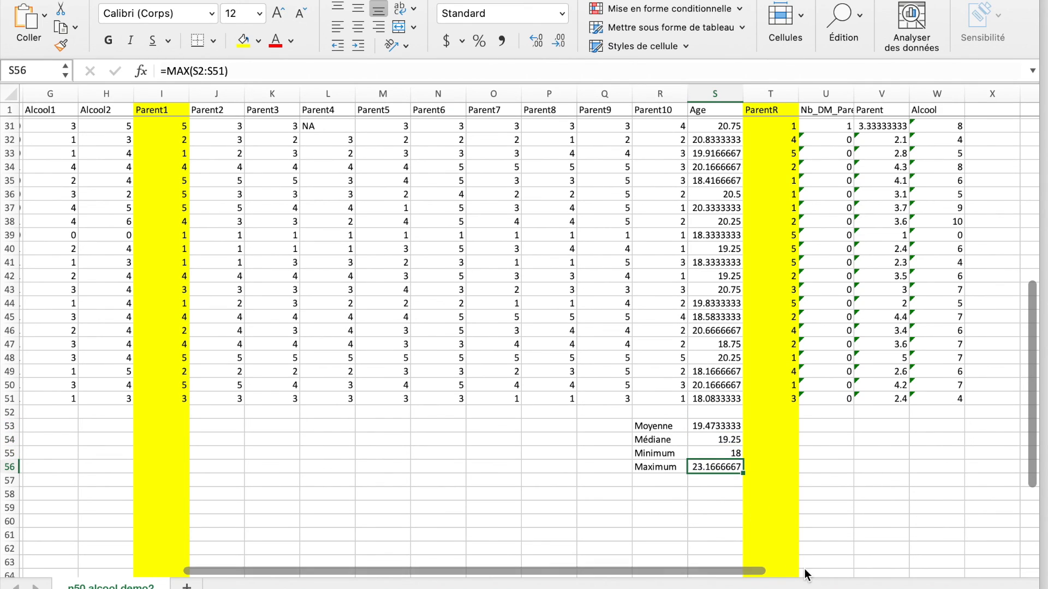